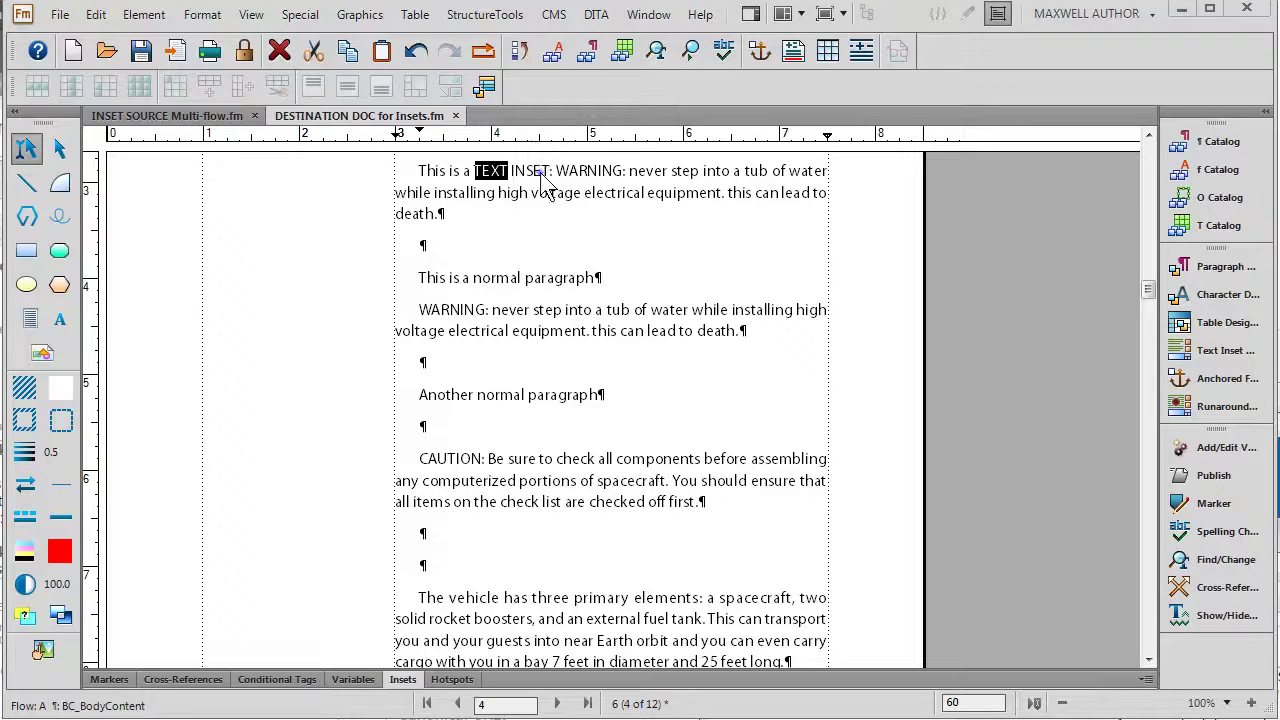
Examine which passages on the destination page are text insets and which are normal text by selecting the WARNING and CAUTION paragraphs
drag(546, 172, 505, 170)
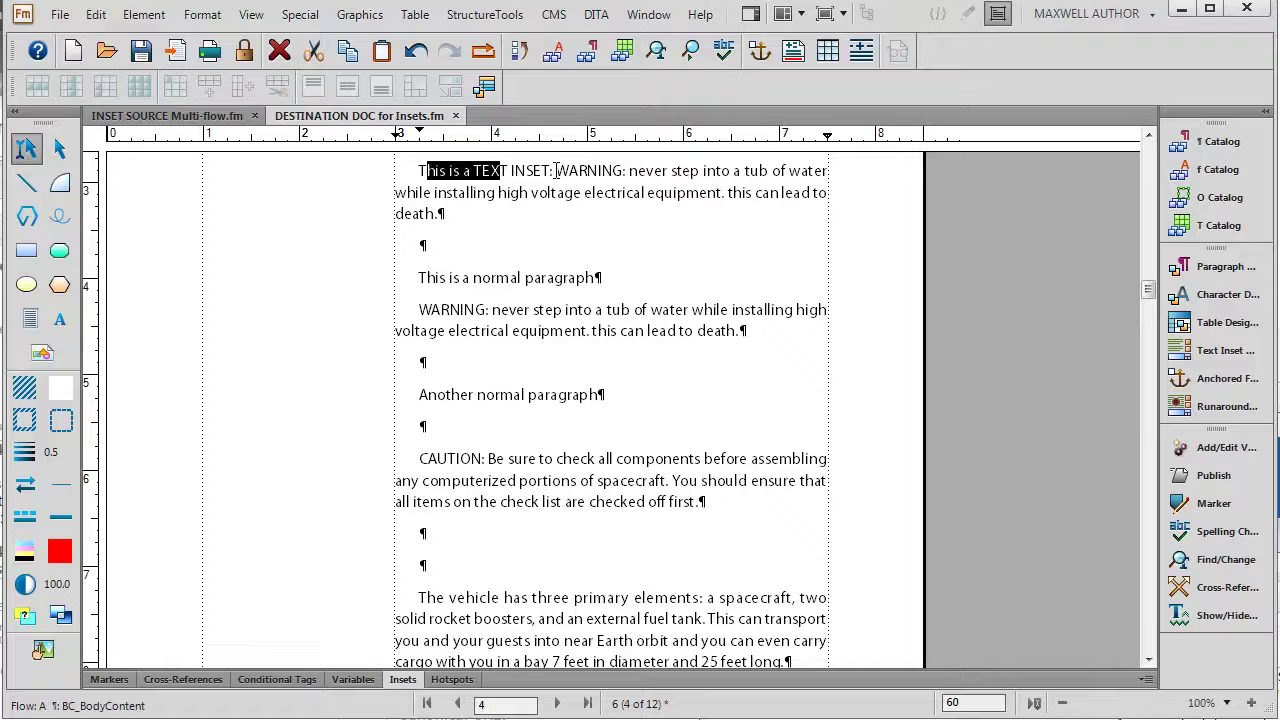
click(587, 172)
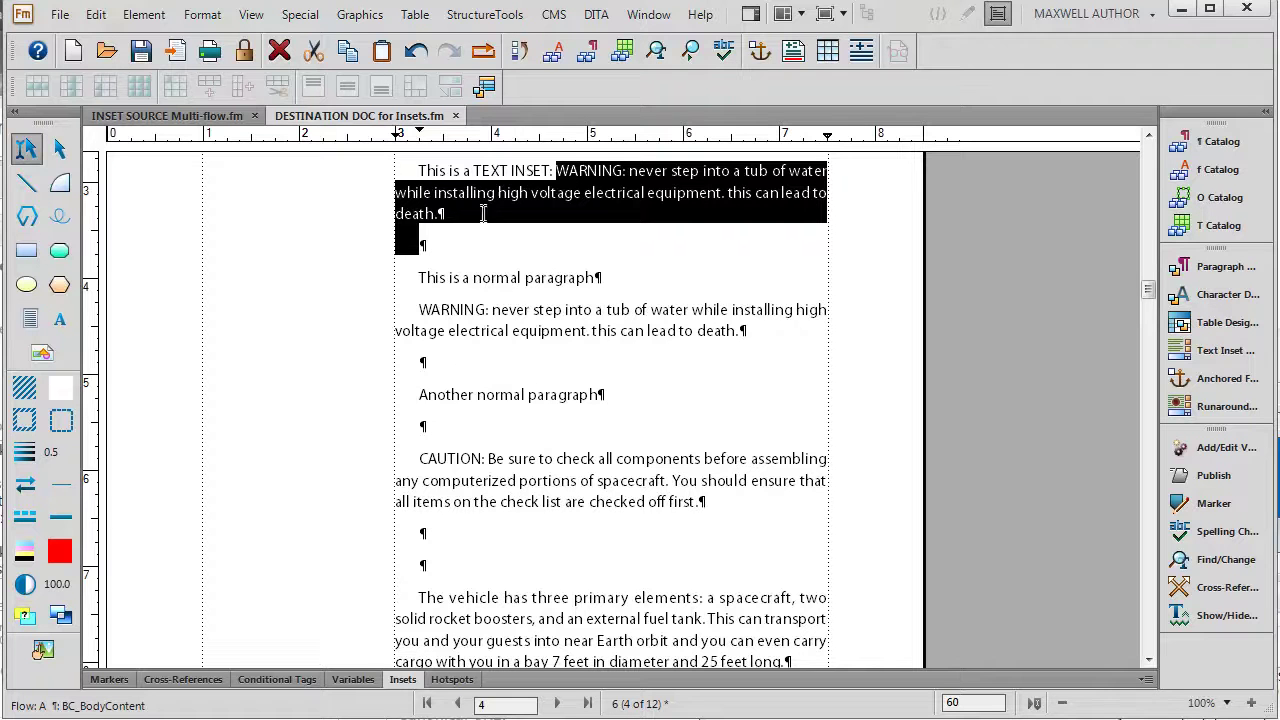
click(466, 281)
drag(468, 279, 552, 279)
click(568, 322)
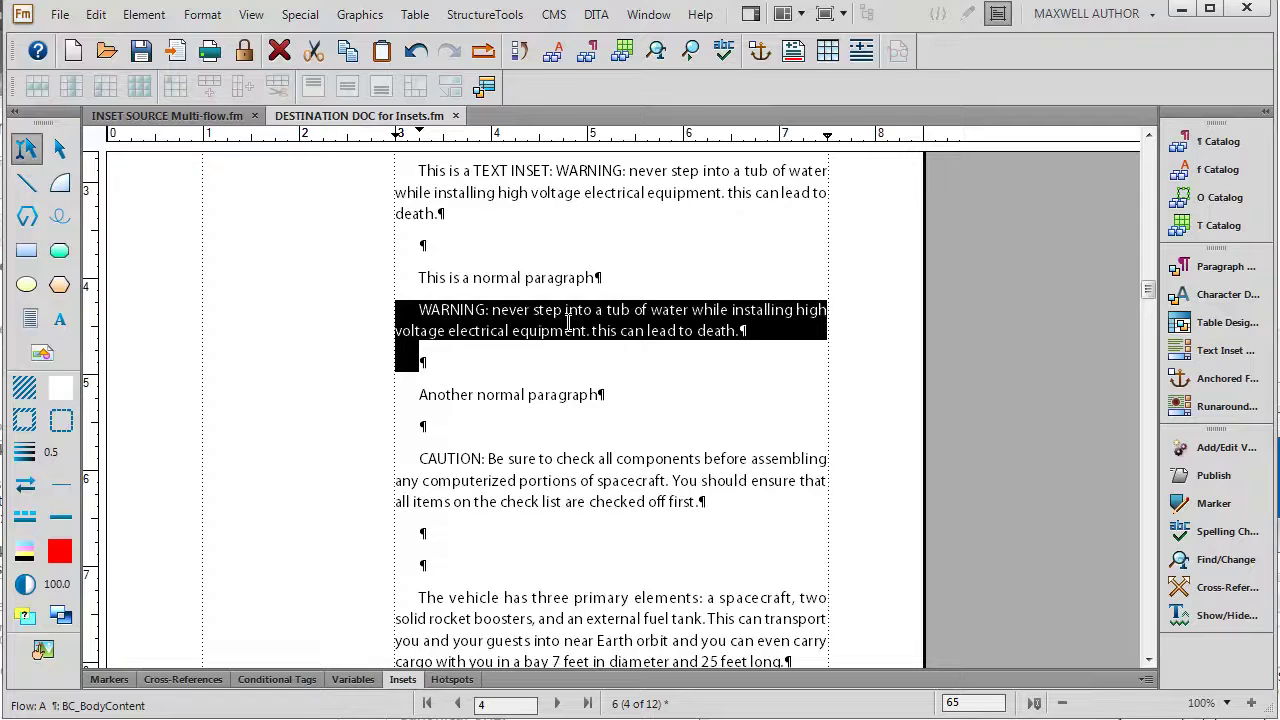
click(503, 459)
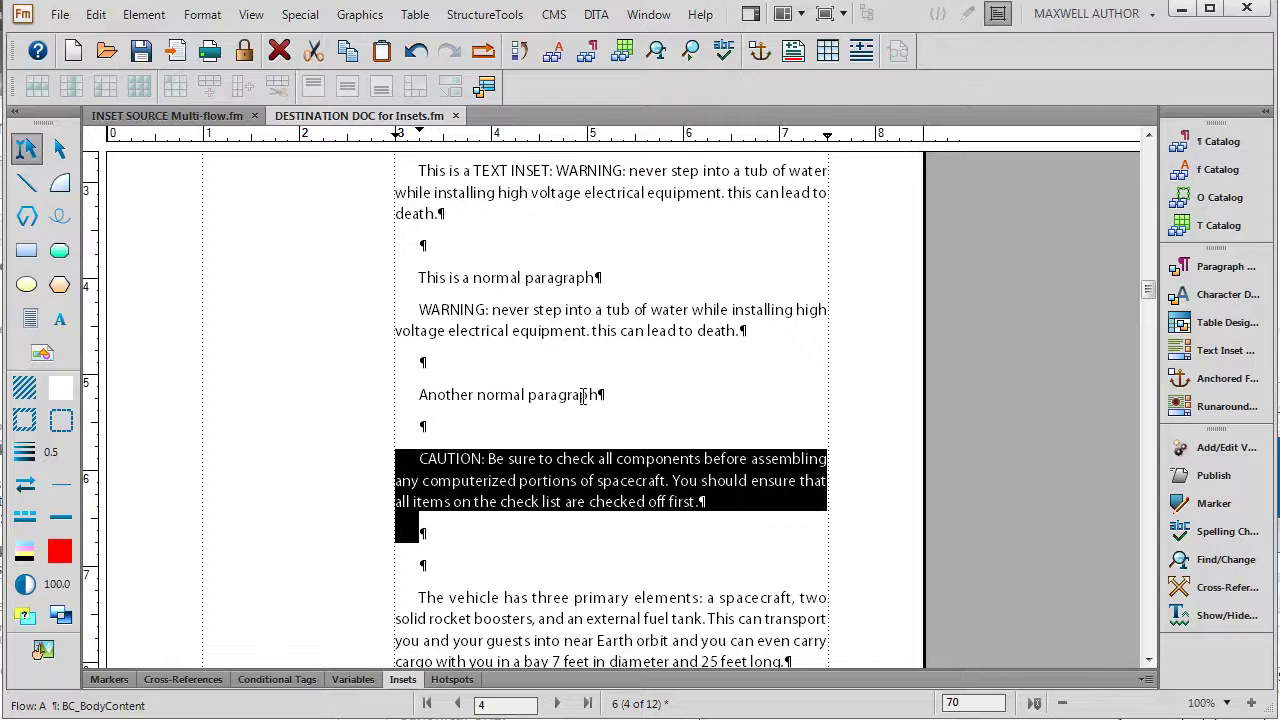
click(612, 194)
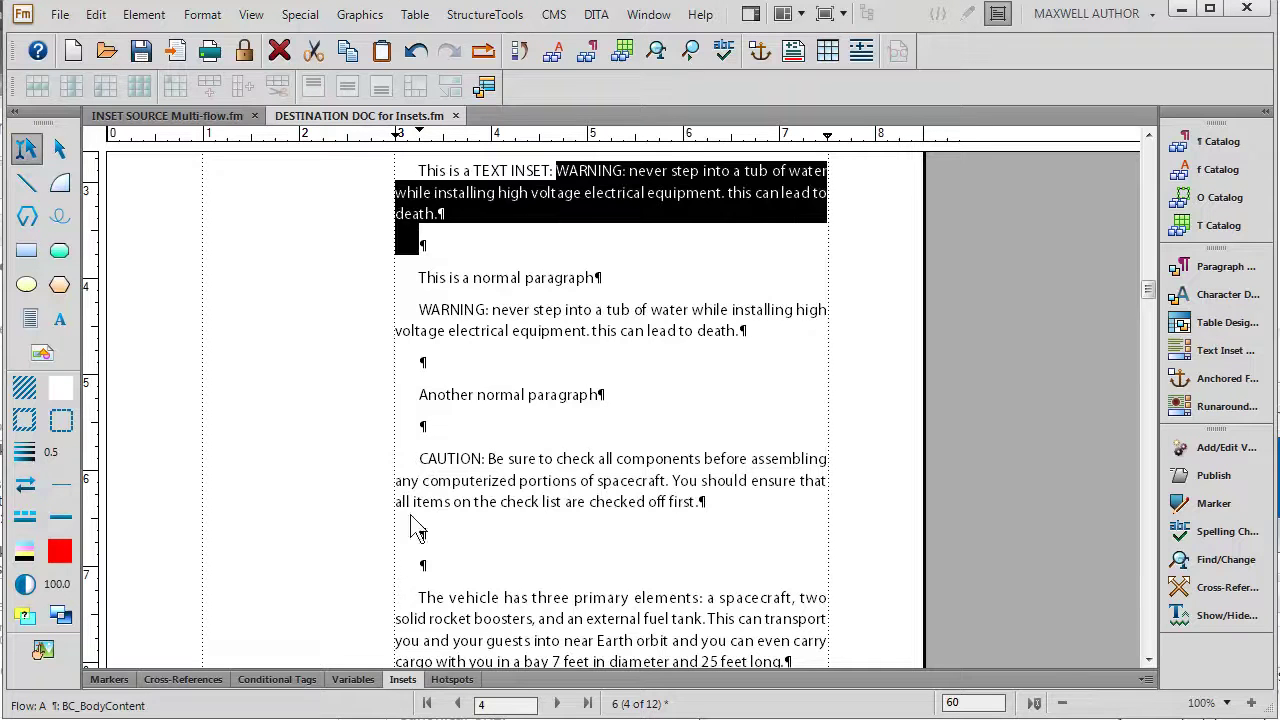
Review the document's text insets in the Insets list, jump to each one on the page, and collapse the list
click(405, 681)
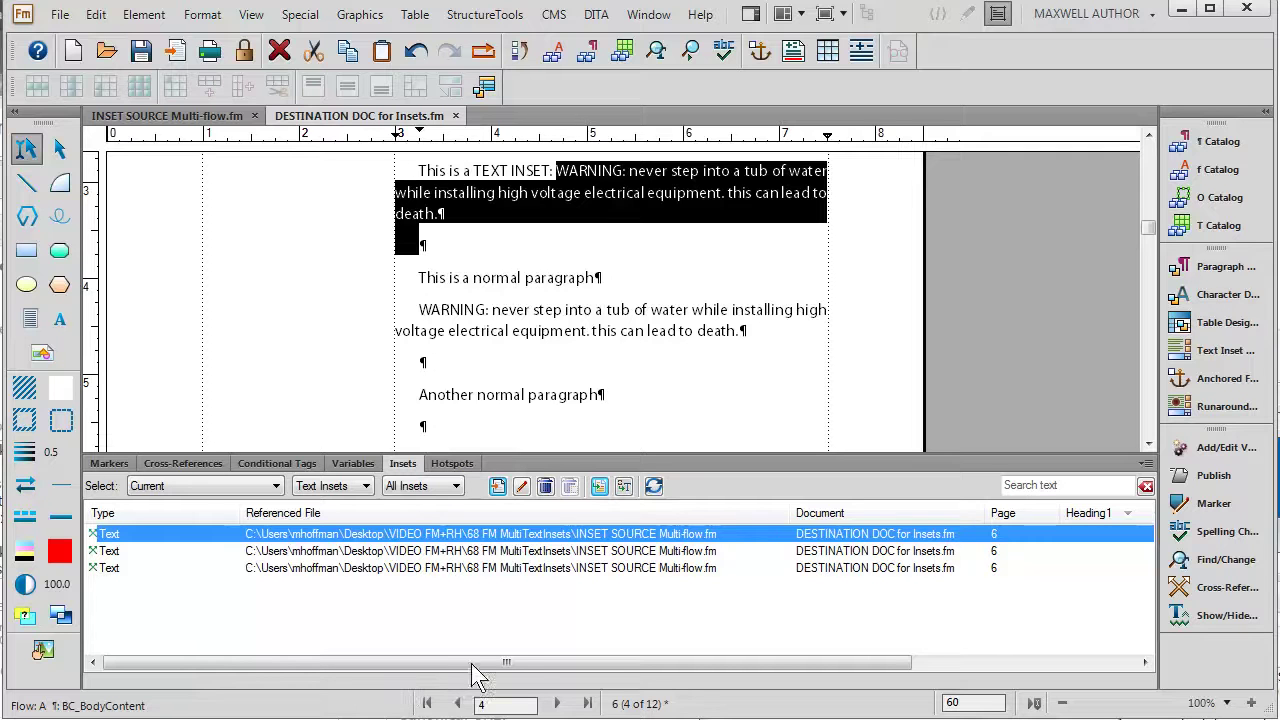
click(533, 556)
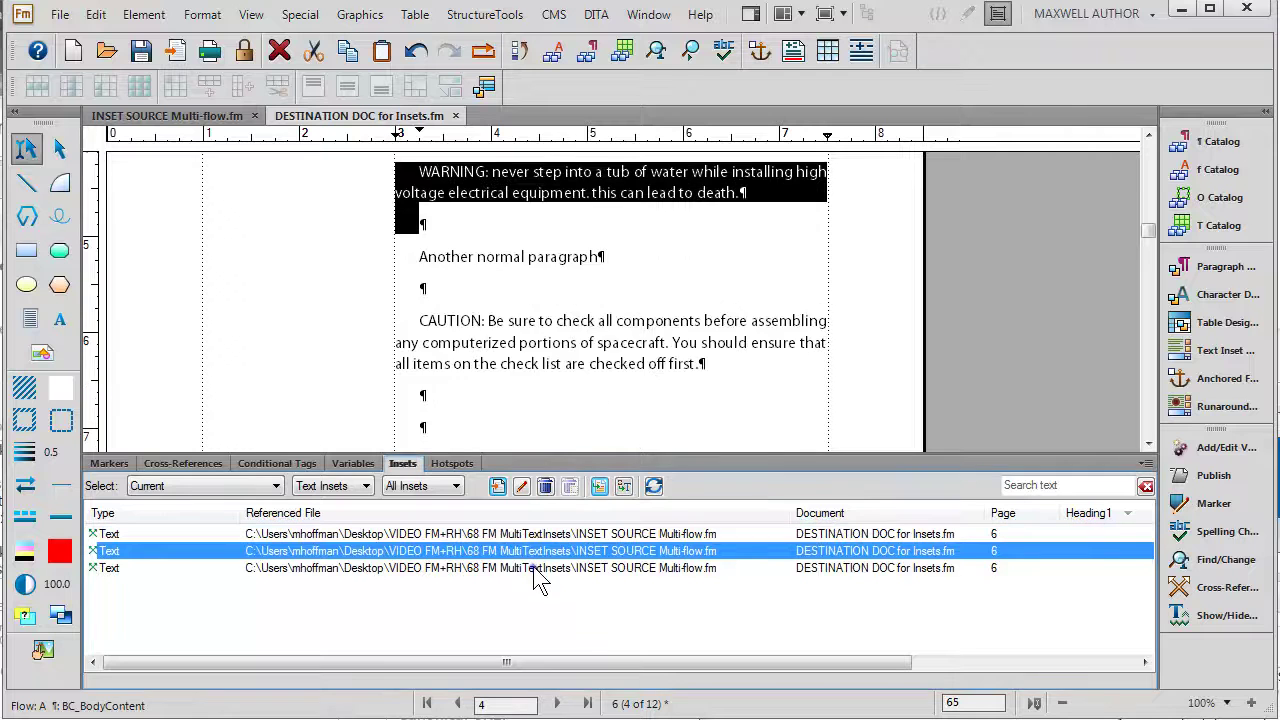
click(530, 564)
click(529, 553)
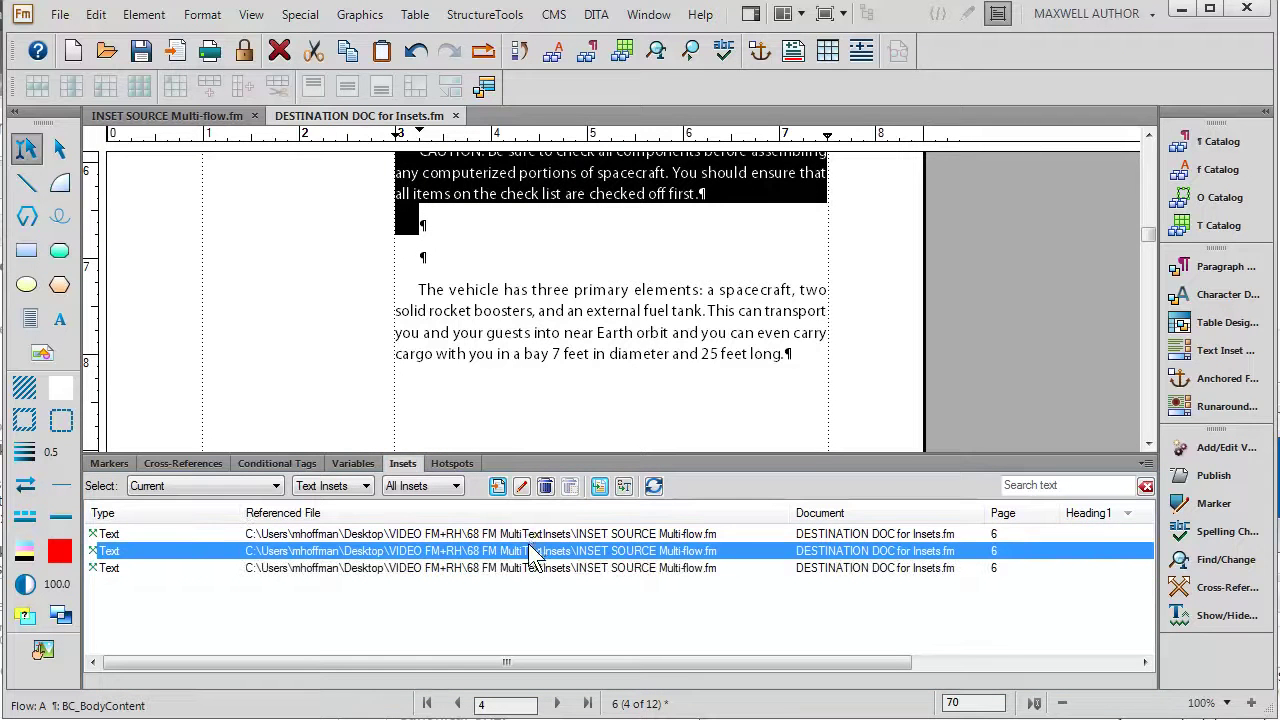
click(529, 536)
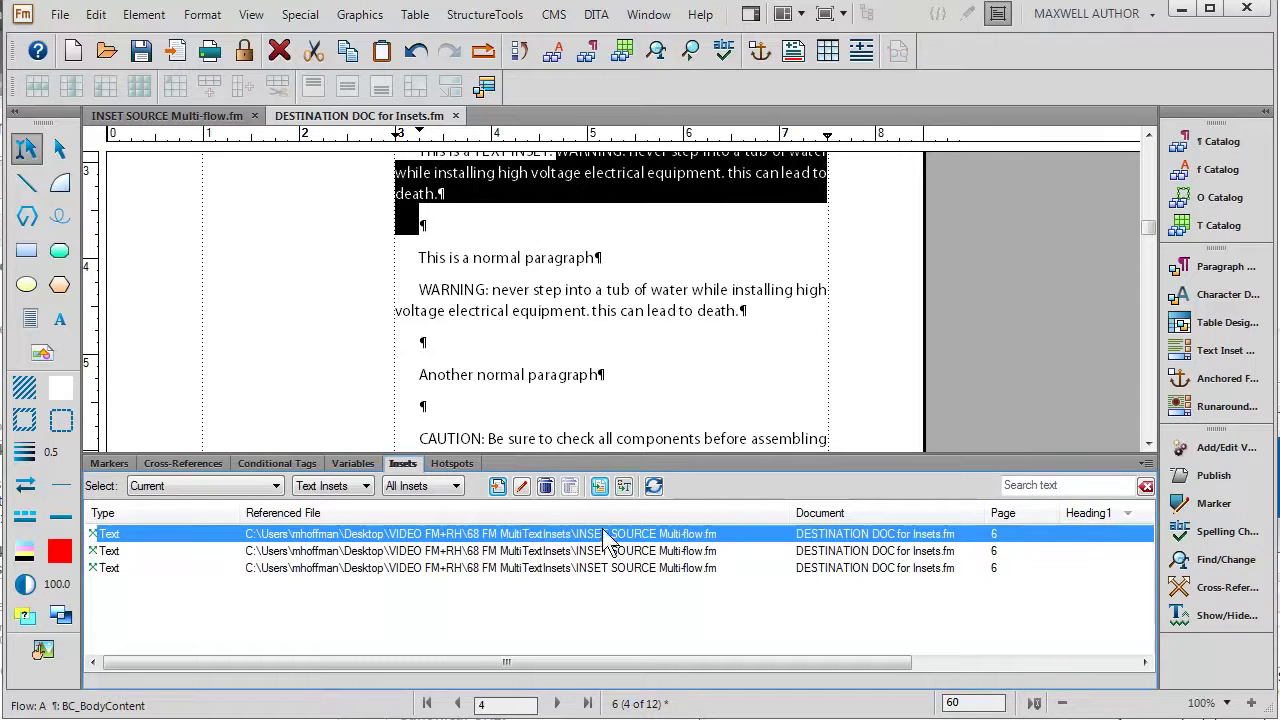
double_click(662, 458)
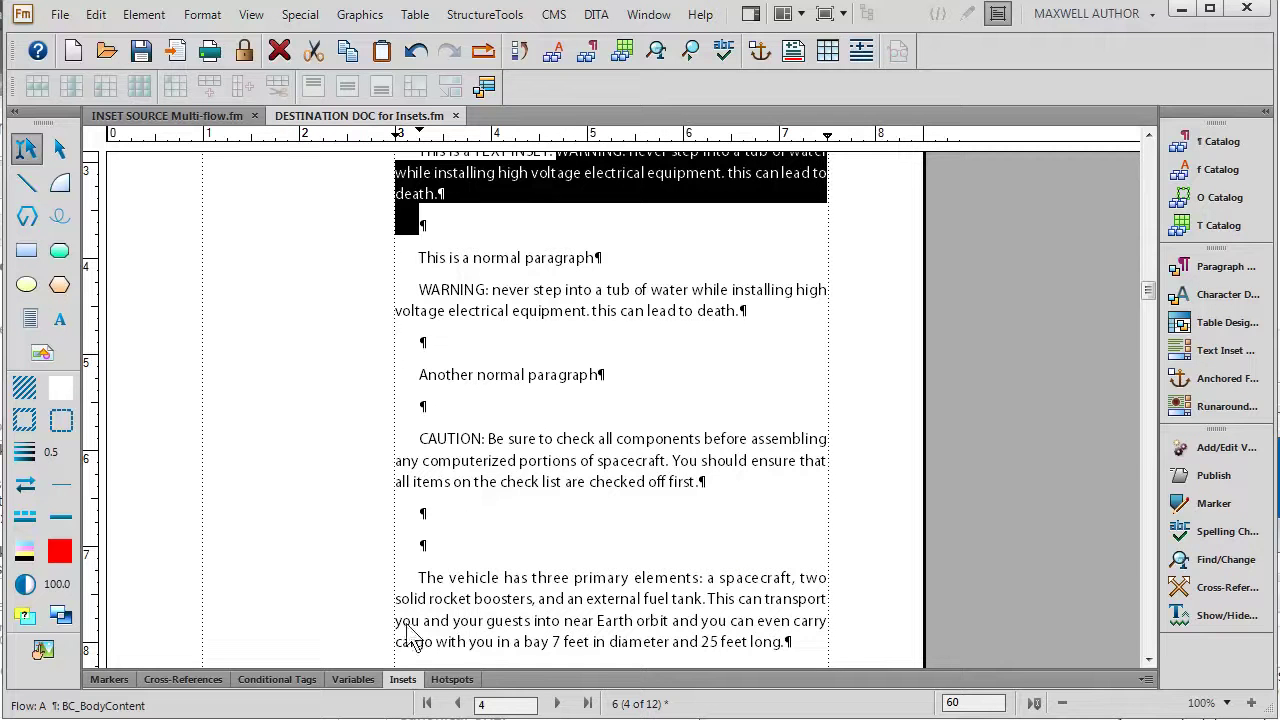
click(404, 680)
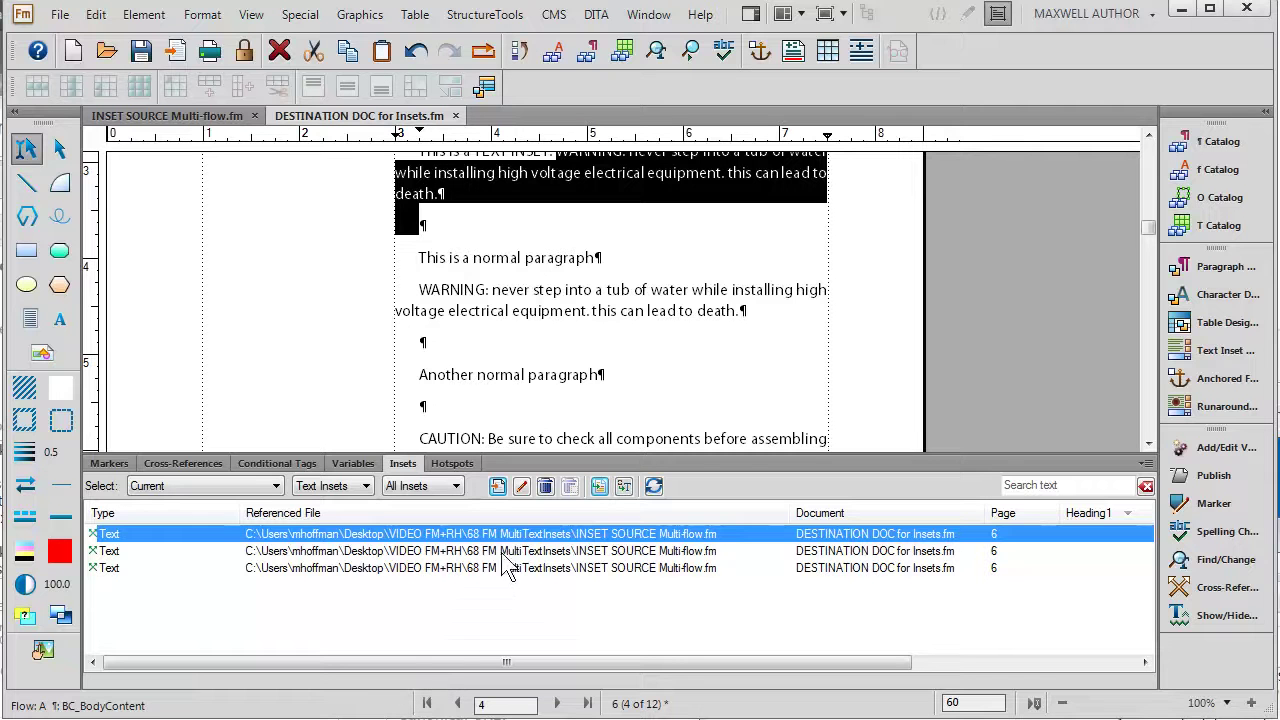
click(510, 465)
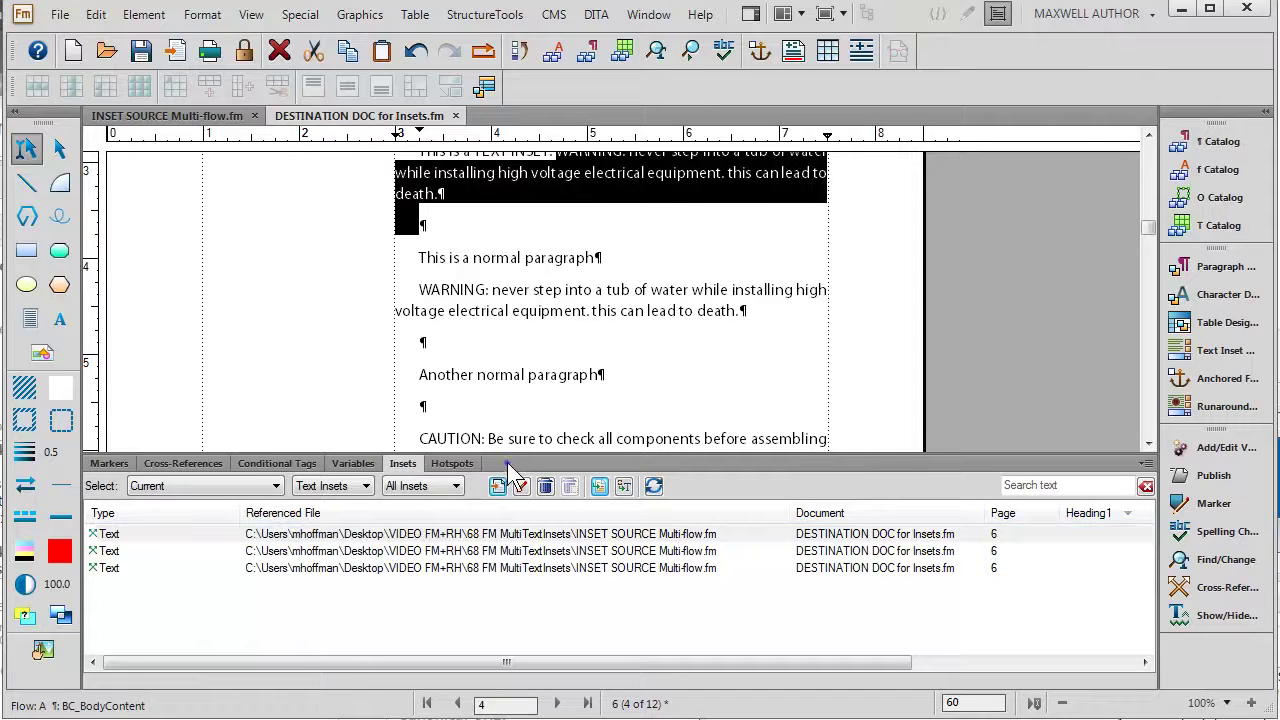
double_click(510, 465)
scroll(610, 492, up, 2)
scroll(610, 492, up, 1)
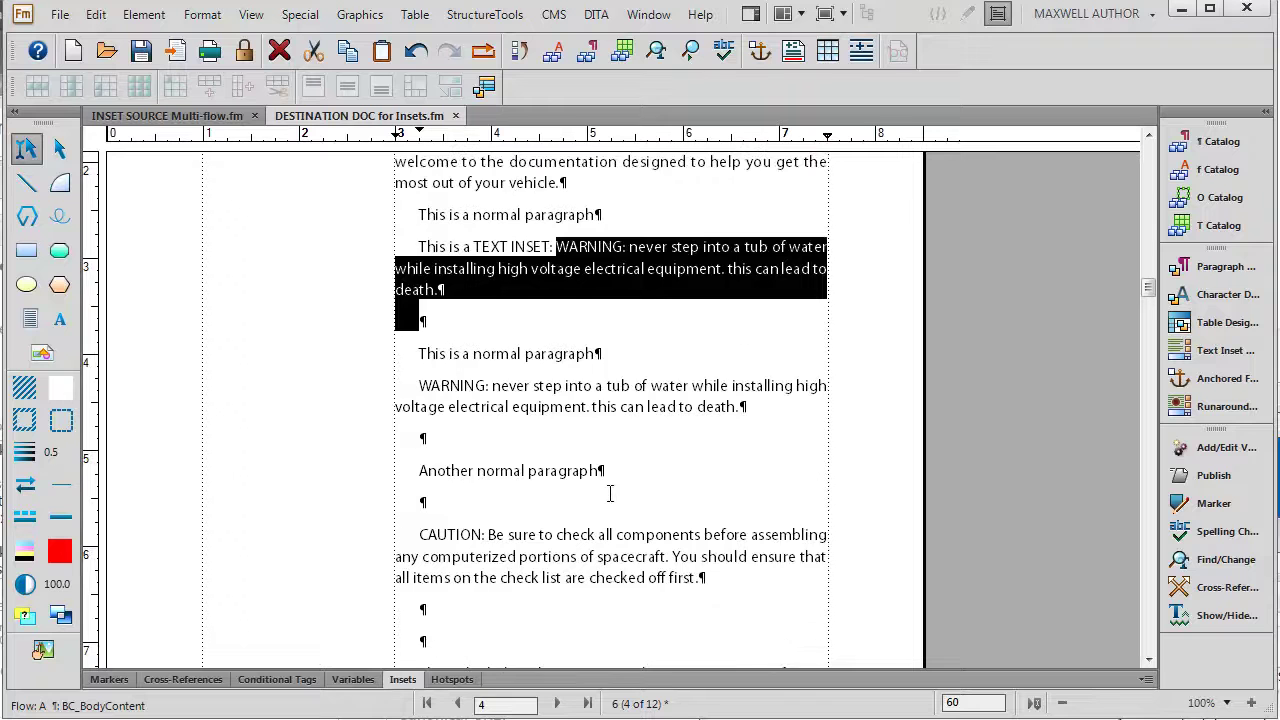
In INSET SOURCE Multi-flow.fm, inspect the flow tag in the WARNING text frame's properties and close them without changes
click(190, 117)
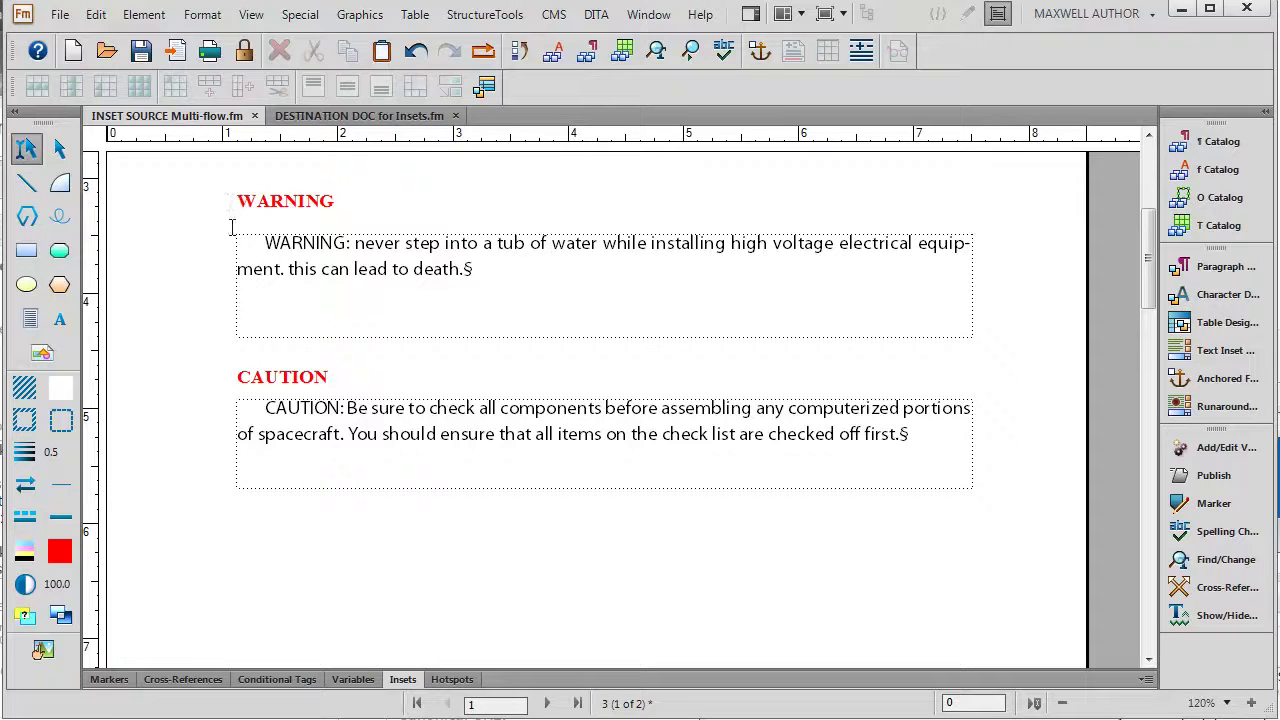
click(236, 309)
click(240, 308)
click(202, 14)
mouse_move(262, 185)
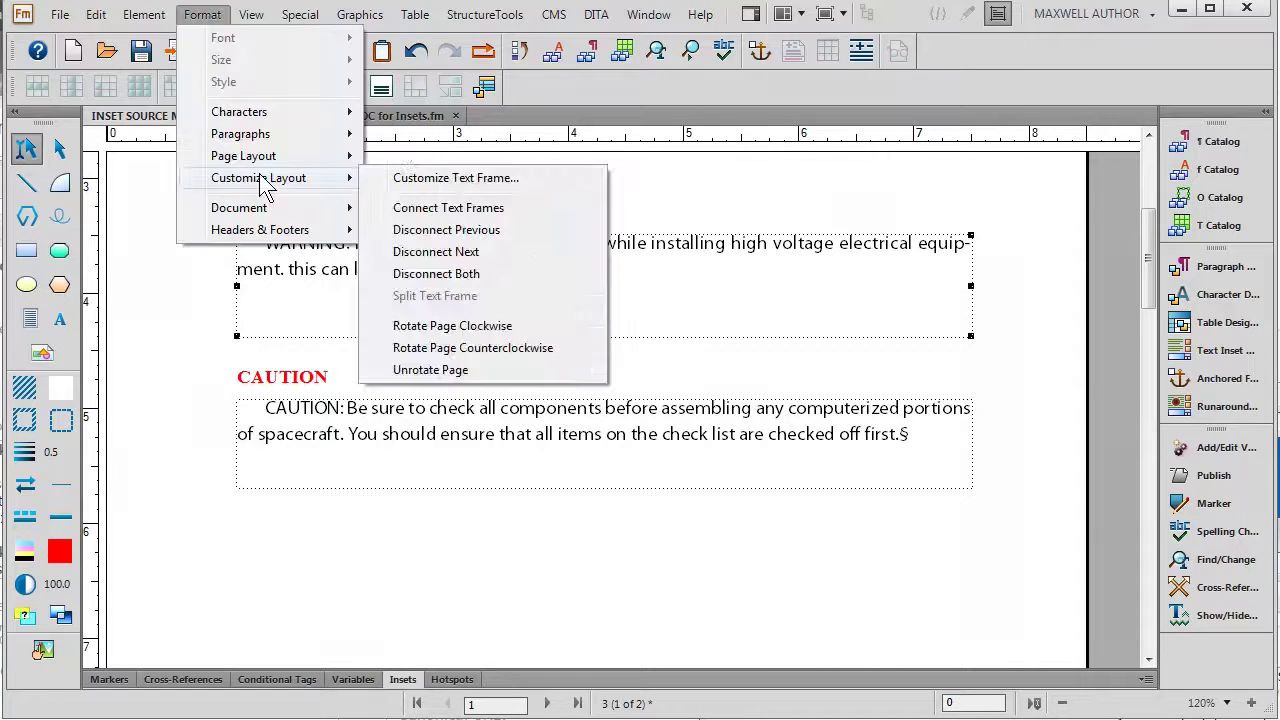
click(408, 186)
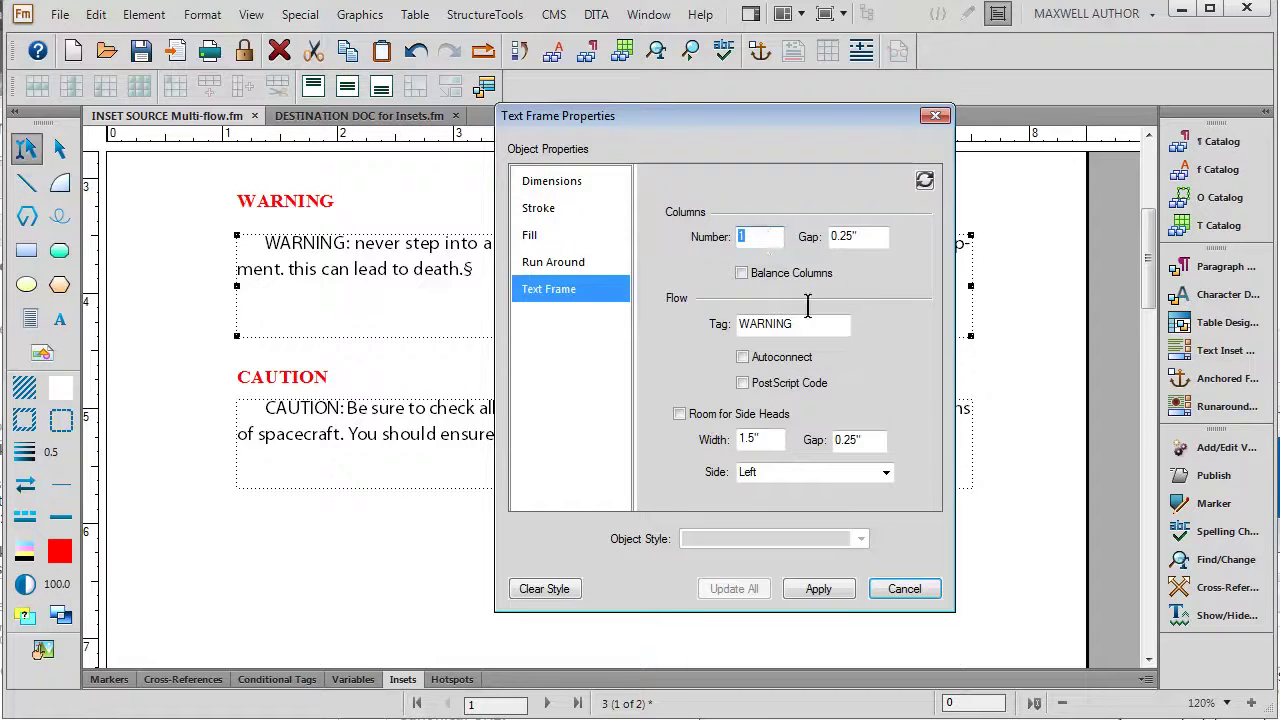
drag(810, 325, 737, 322)
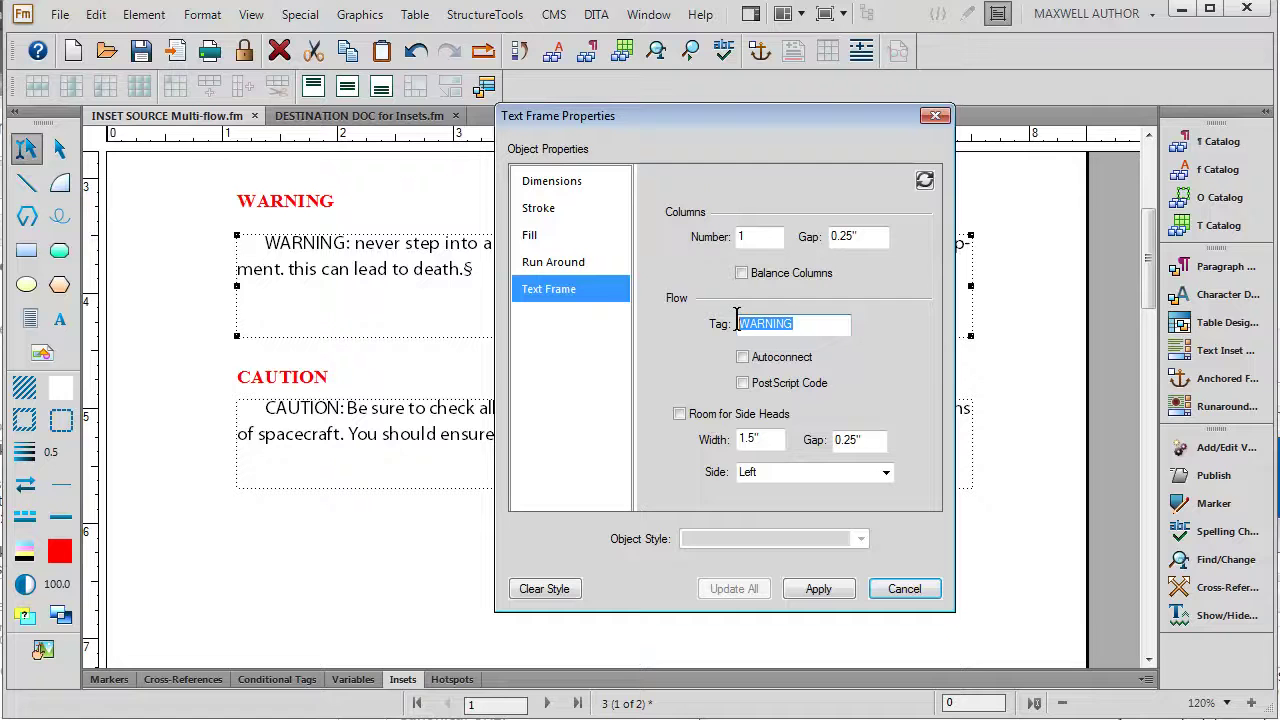
click(804, 320)
drag(804, 322, 737, 323)
click(888, 586)
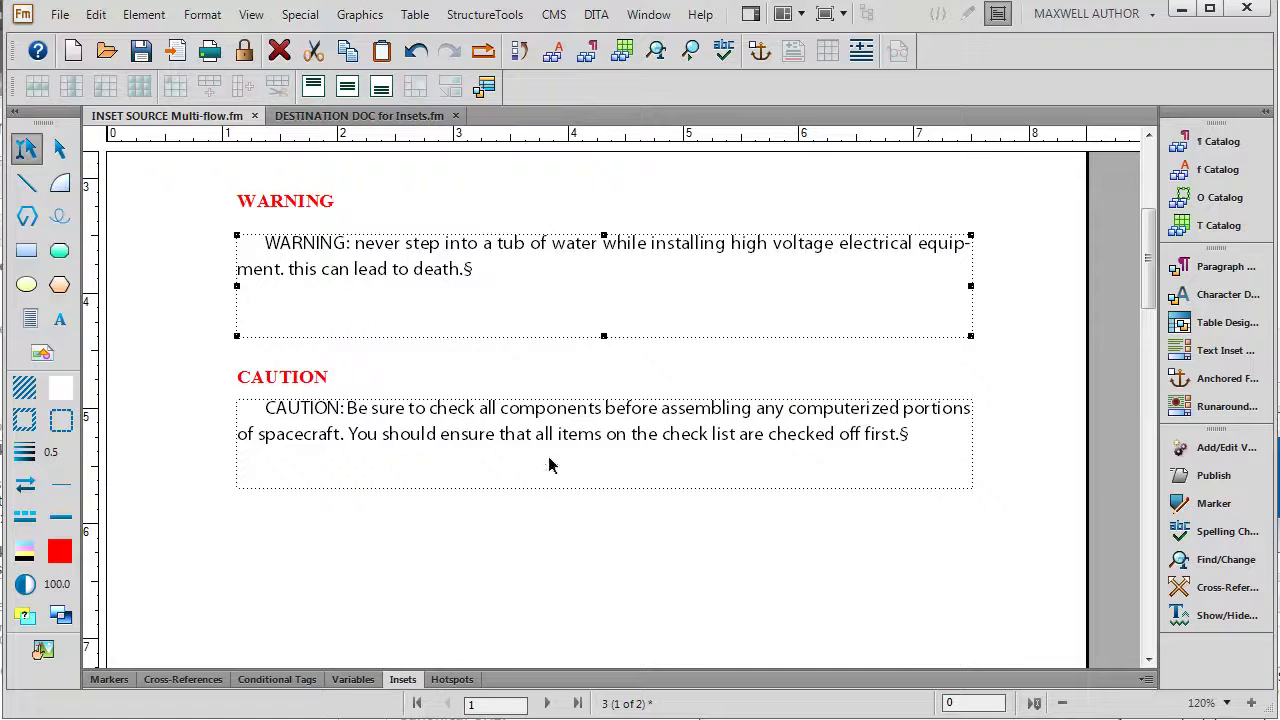
Inspect the flow tag in the CAUTION text frame's properties and close them without changes
click(535, 385)
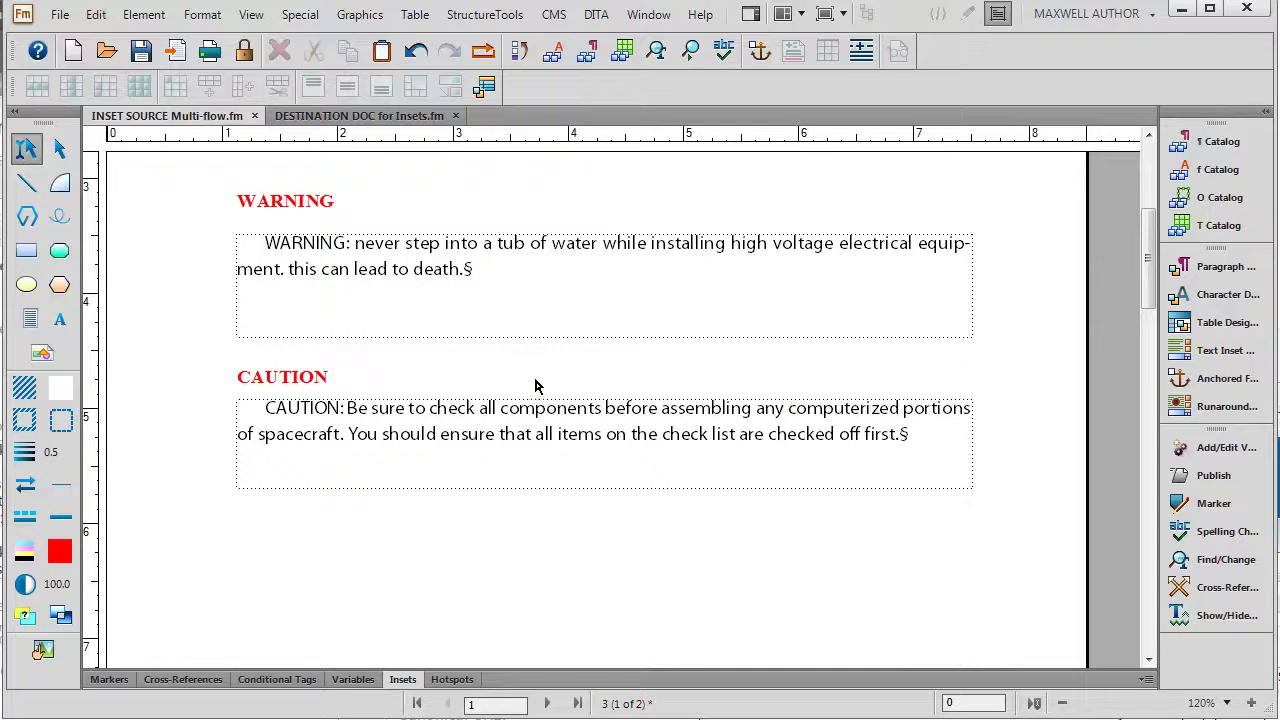
click(540, 438)
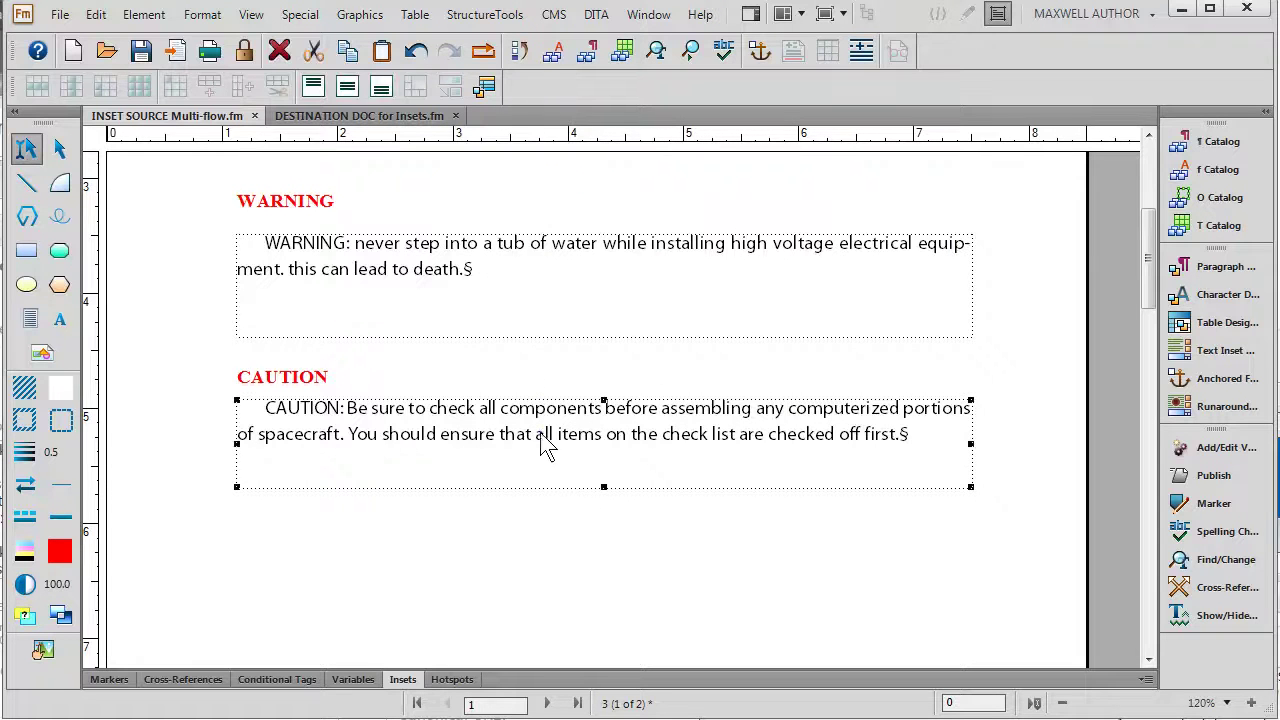
click(202, 14)
mouse_move(320, 180)
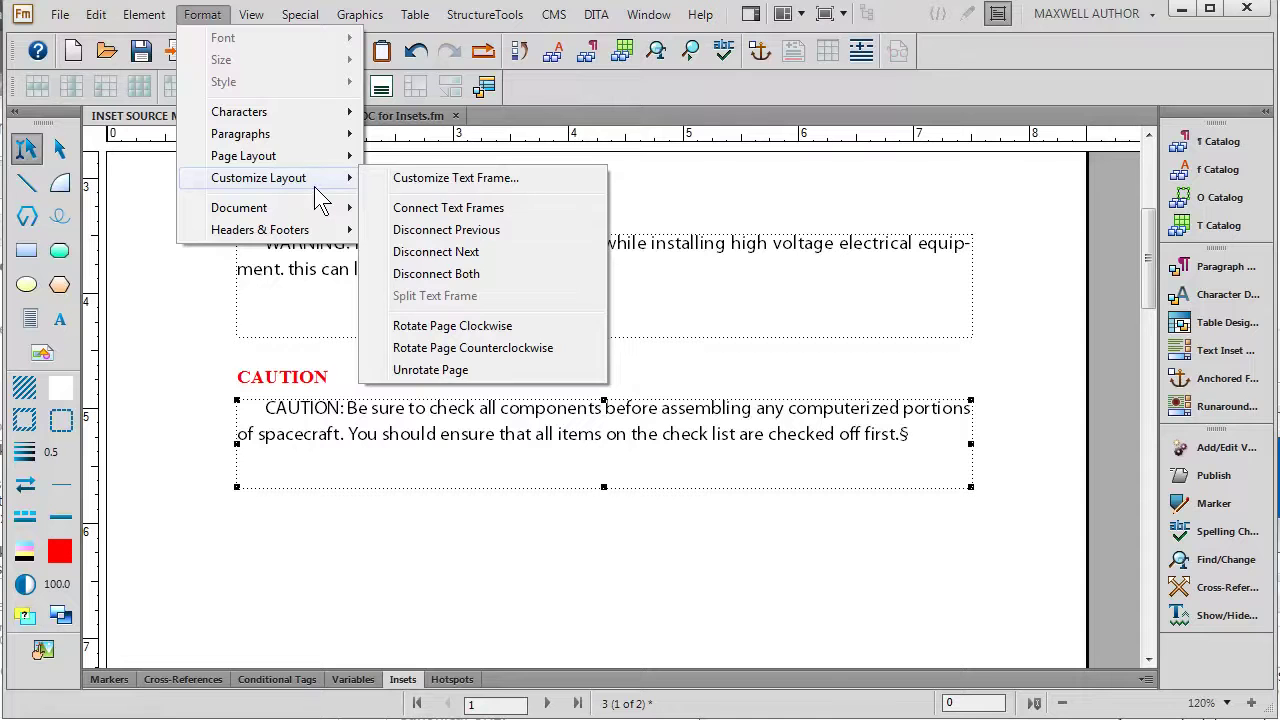
click(400, 177)
double_click(796, 324)
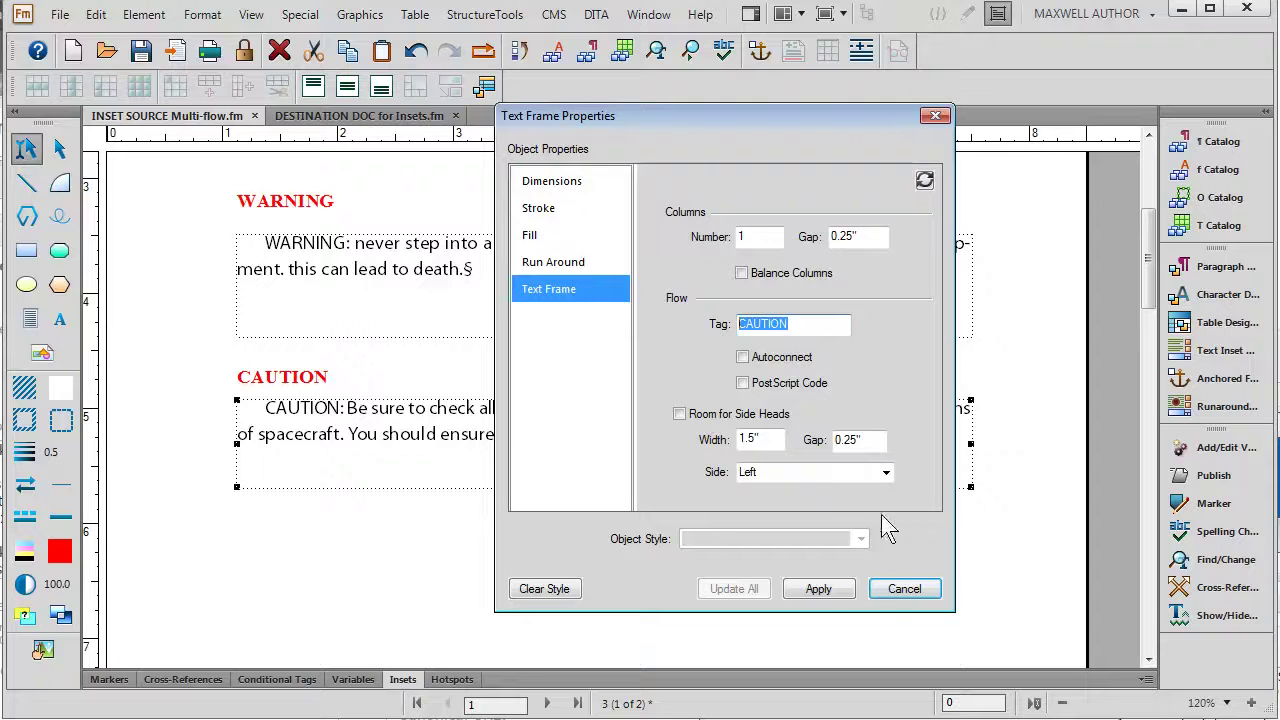
click(886, 589)
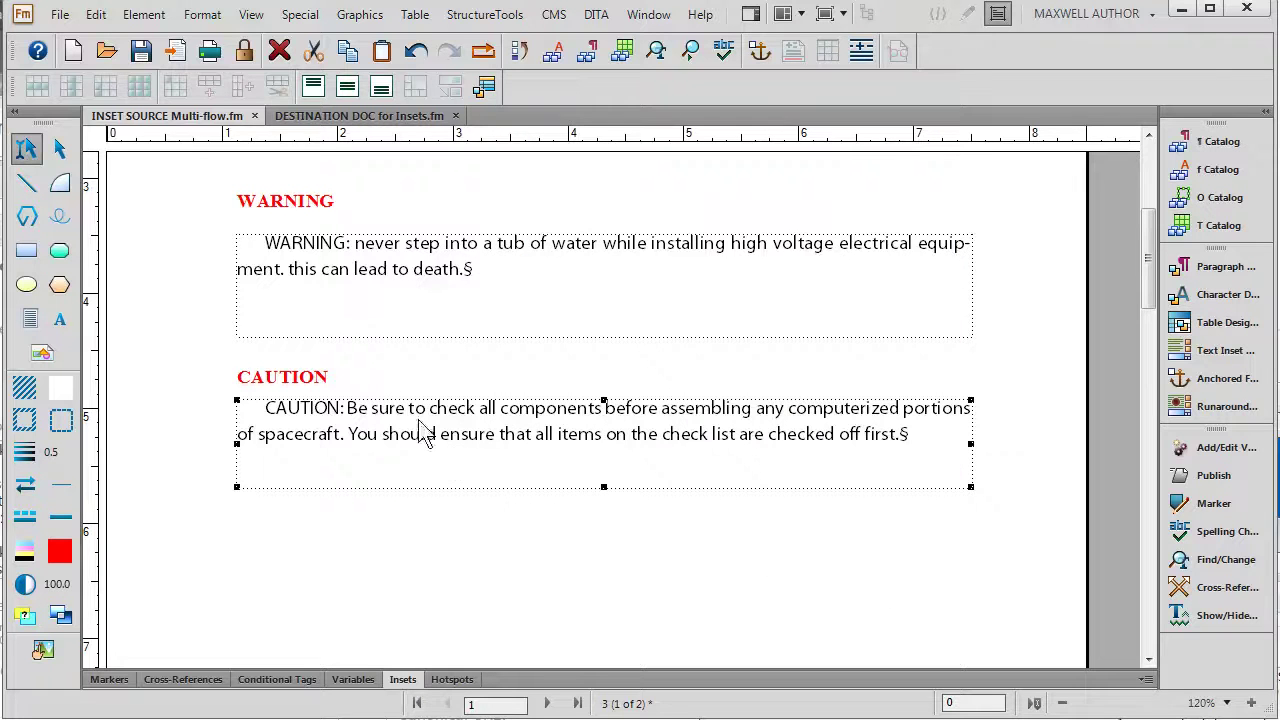
In DESTINATION DOC for Insets.fm, start importing INSET SOURCE Multi-flow.fm by reference at the empty paragraph above "Another normal paragraph"
click(345, 116)
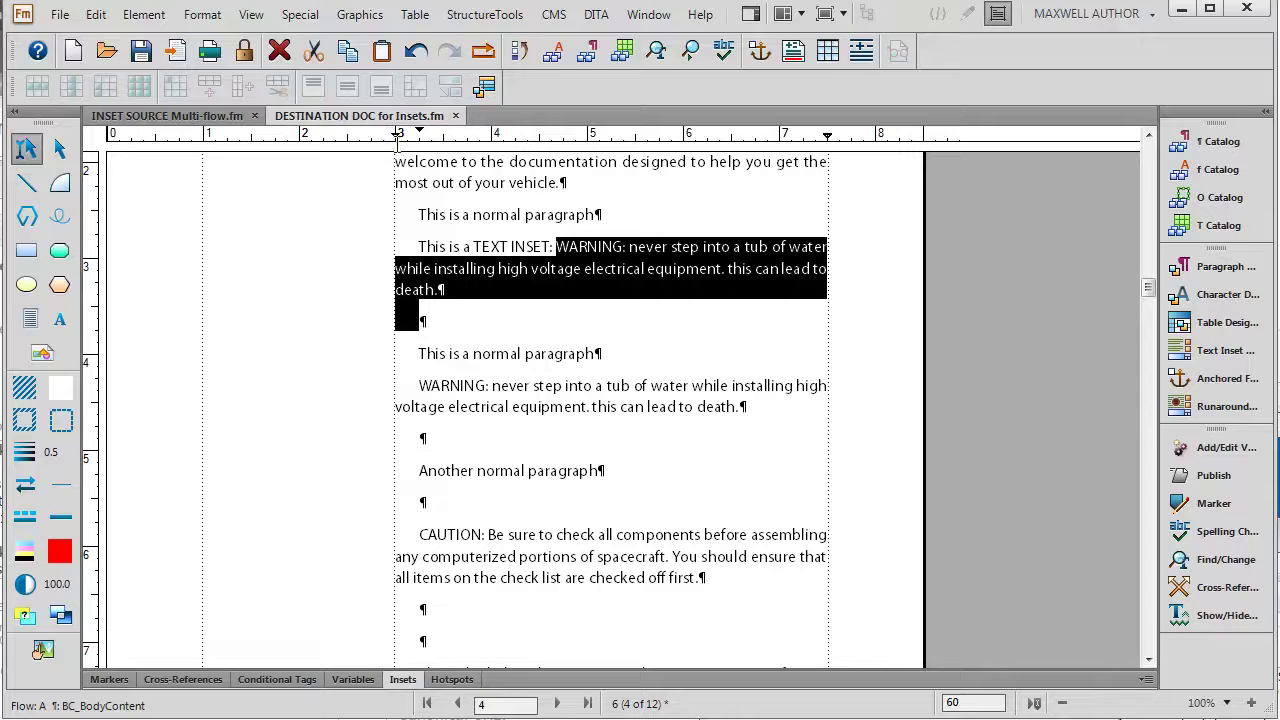
triple_click(457, 444)
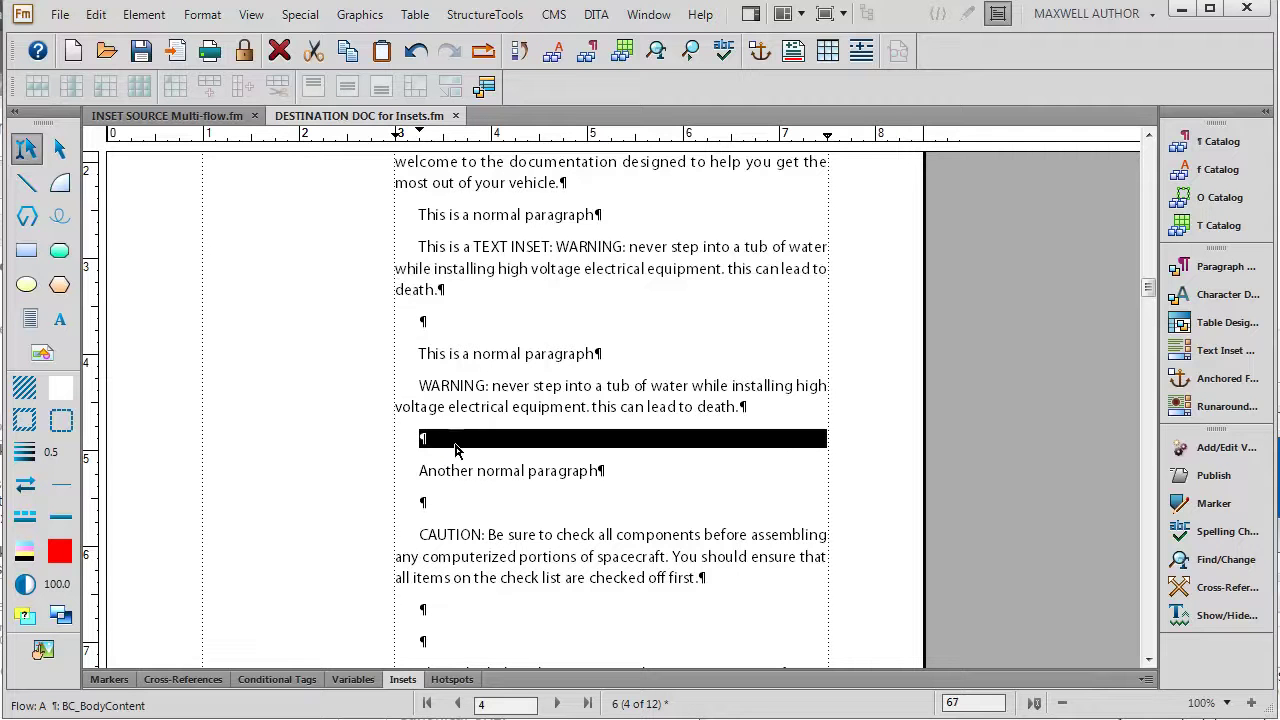
click(455, 447)
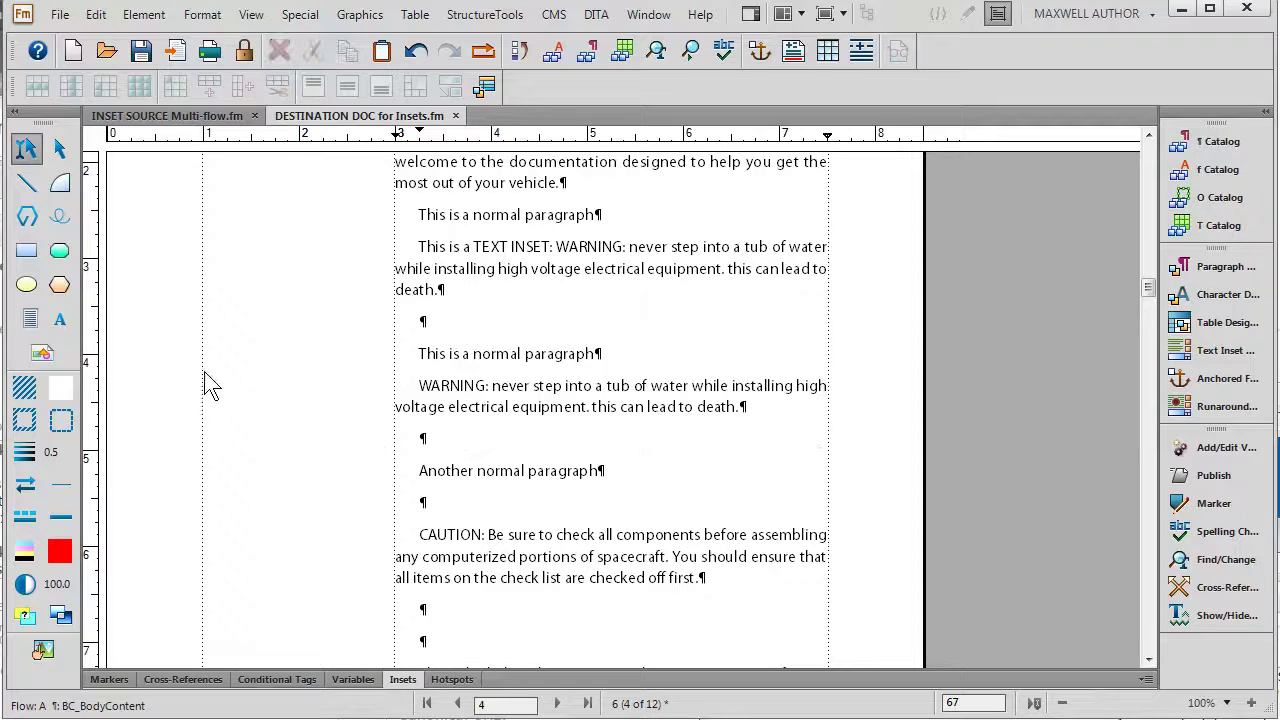
click(60, 14)
mouse_move(160, 284)
click(341, 282)
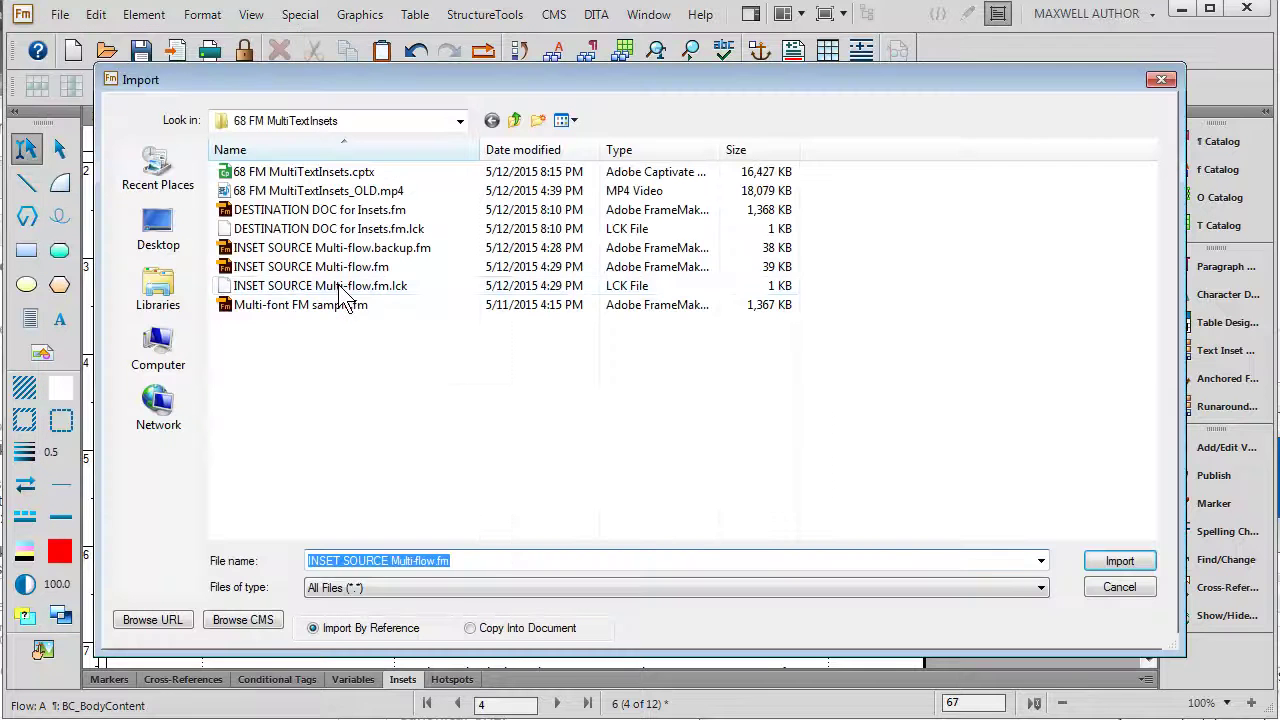
click(292, 270)
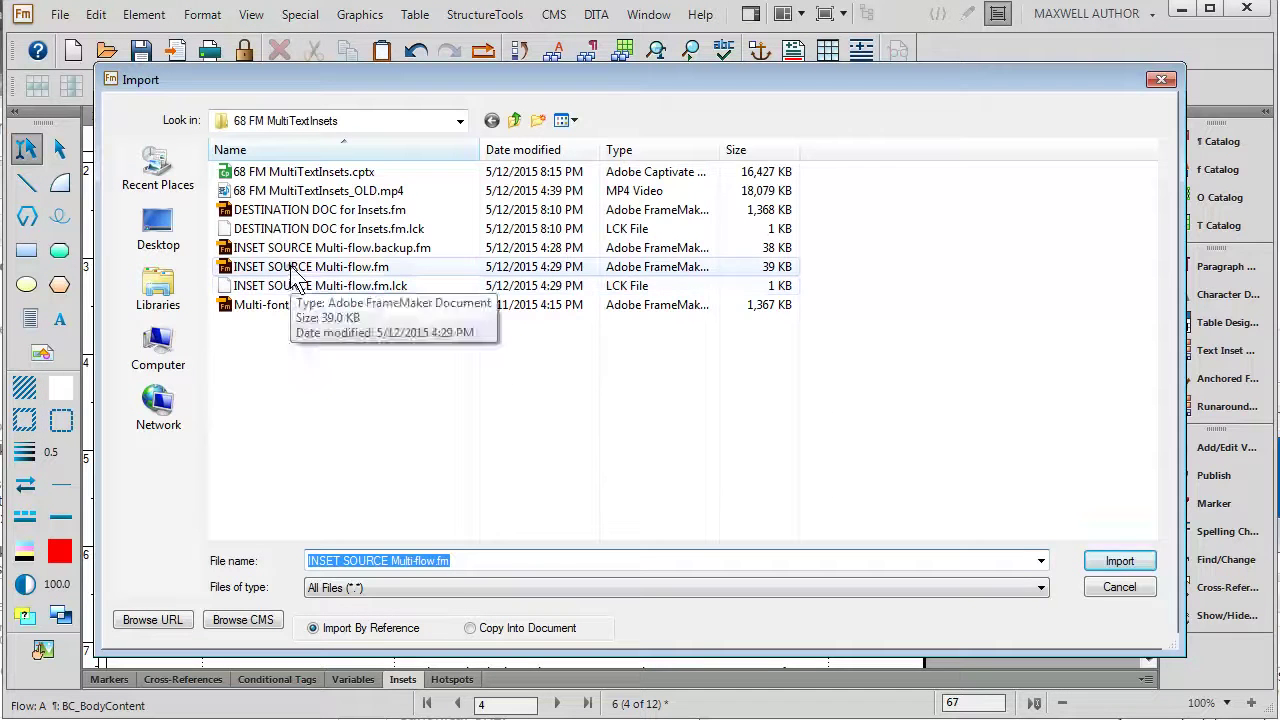
click(1106, 567)
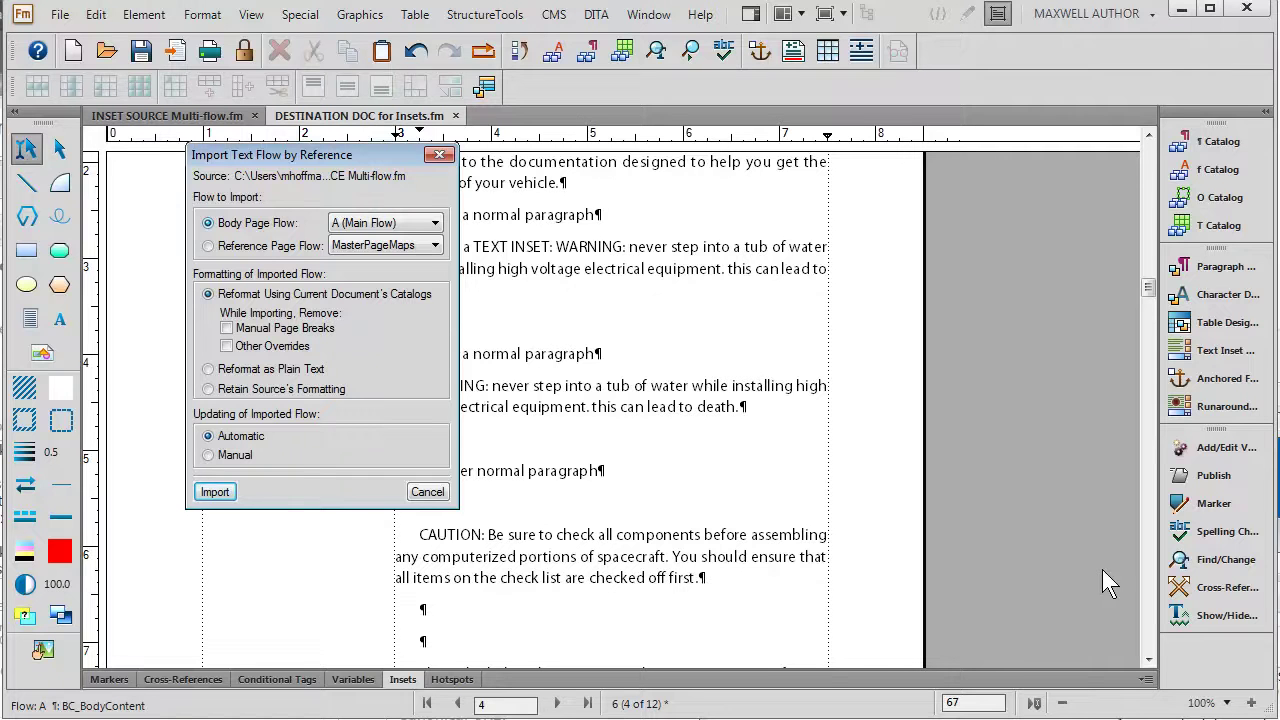
Import the CAUTION body page flow, reformatted using the current document's catalogs with automatic updating, and select the new inset
click(424, 224)
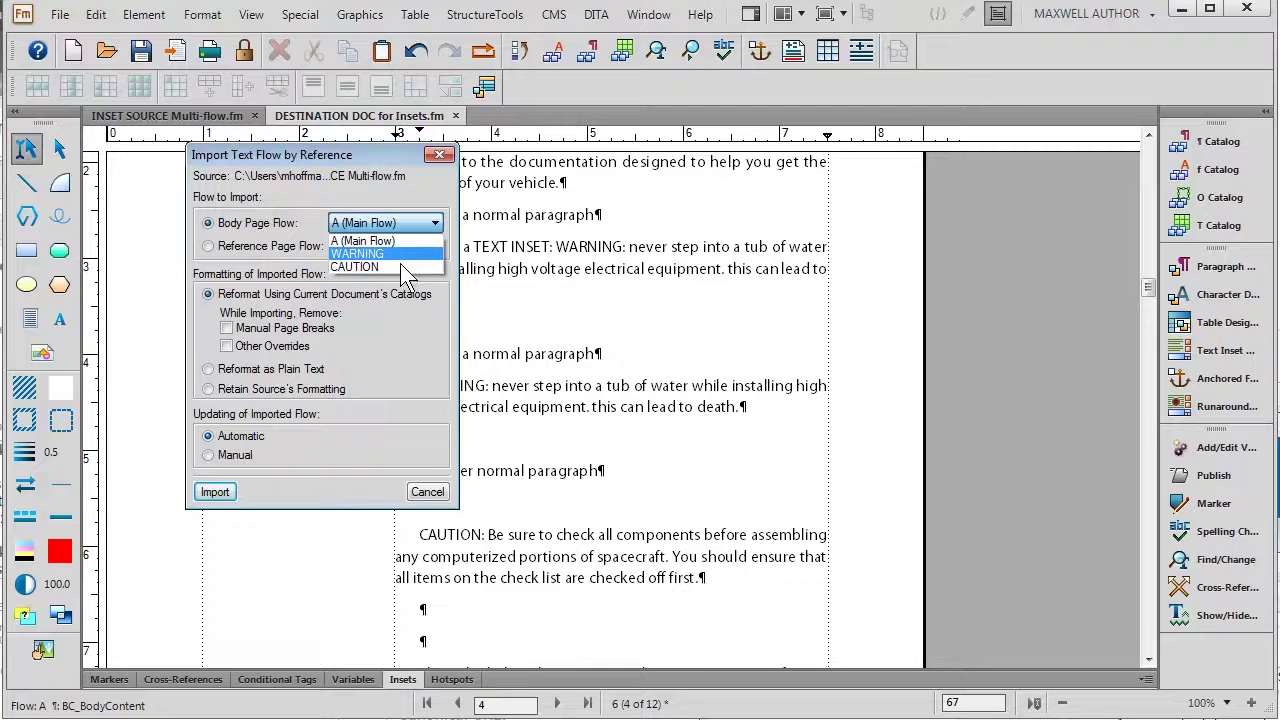
click(400, 265)
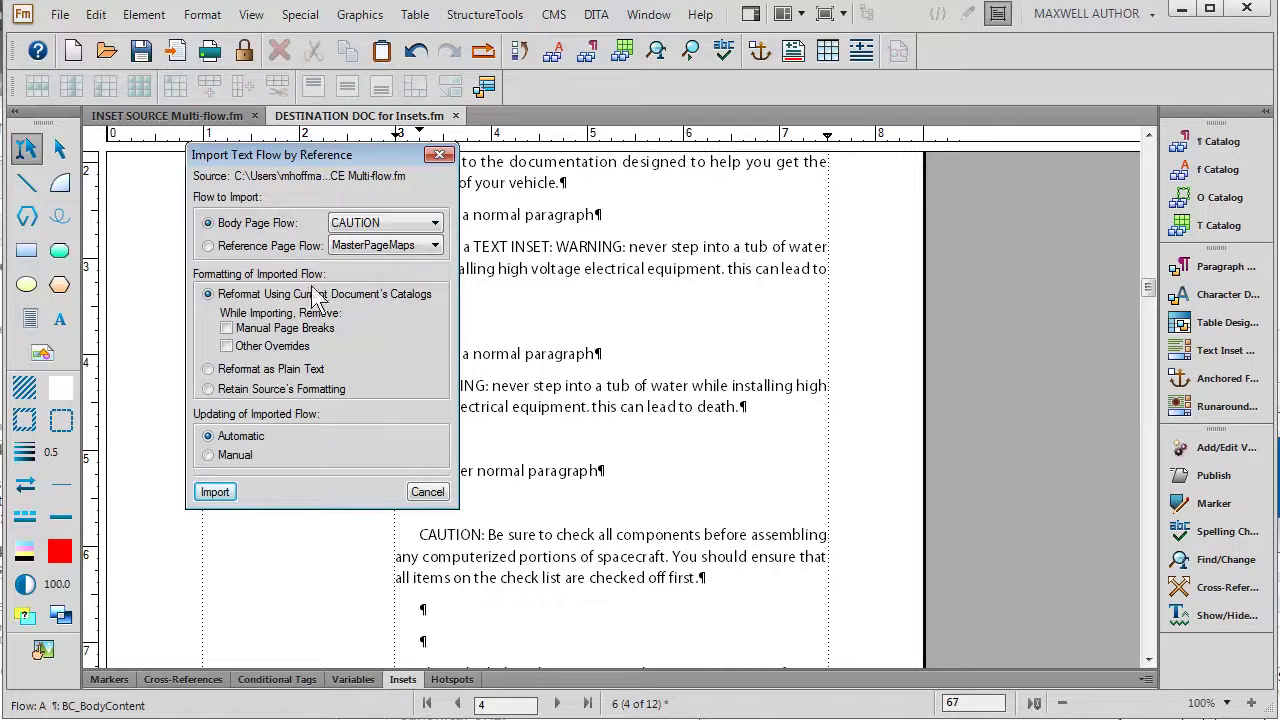
click(216, 492)
click(540, 476)
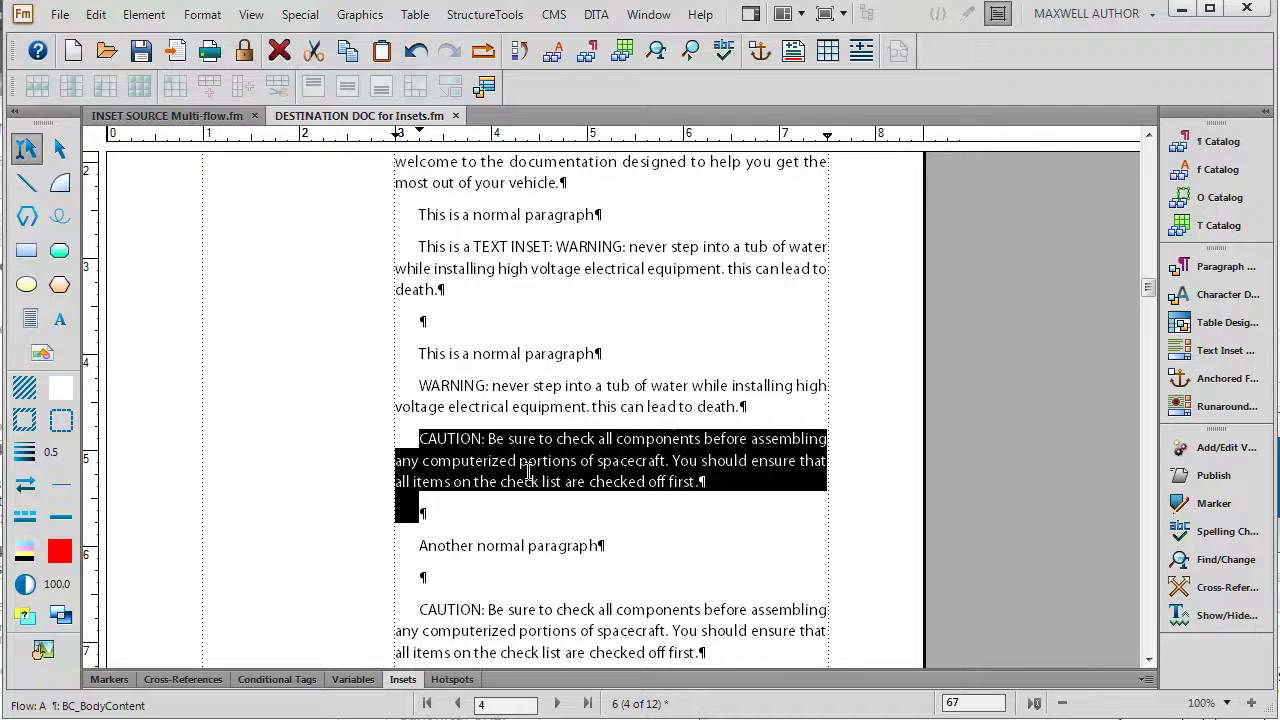
Add an empty paragraph below the first WARNING inset and import the CAUTION body page flow of INSET SOURCE Multi-flow.fm there by reference
click(449, 323)
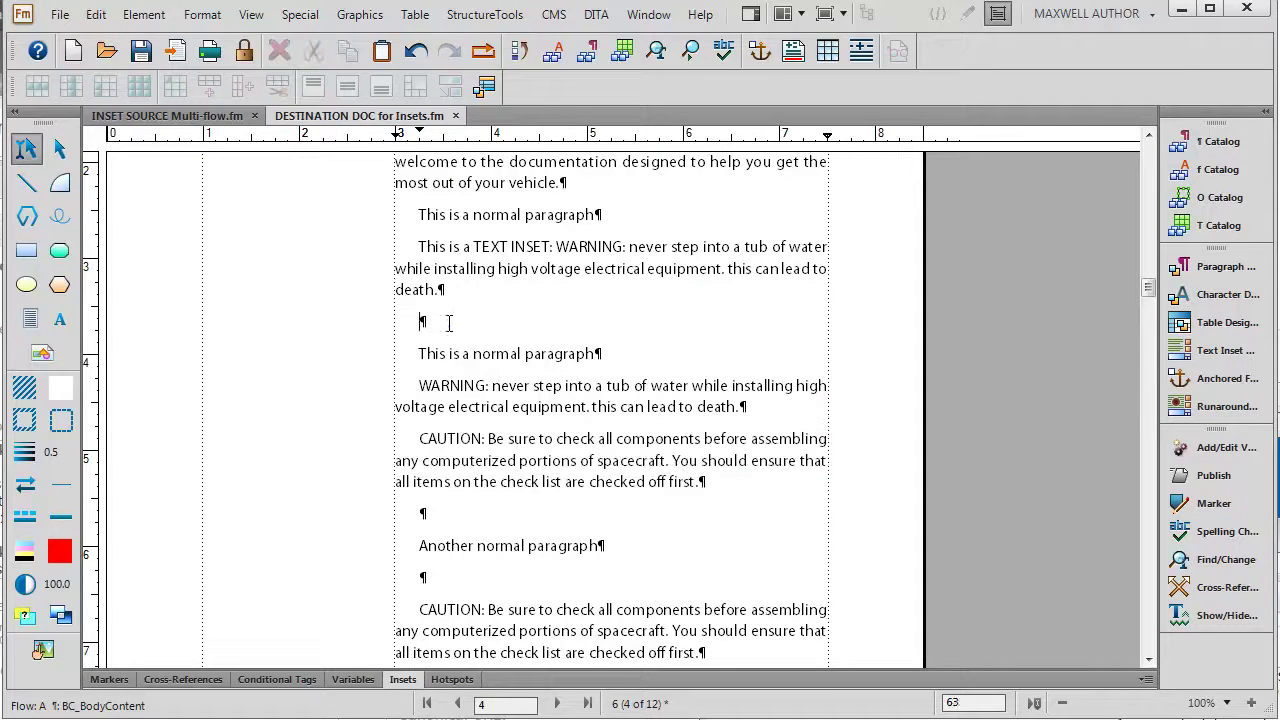
key(Return)
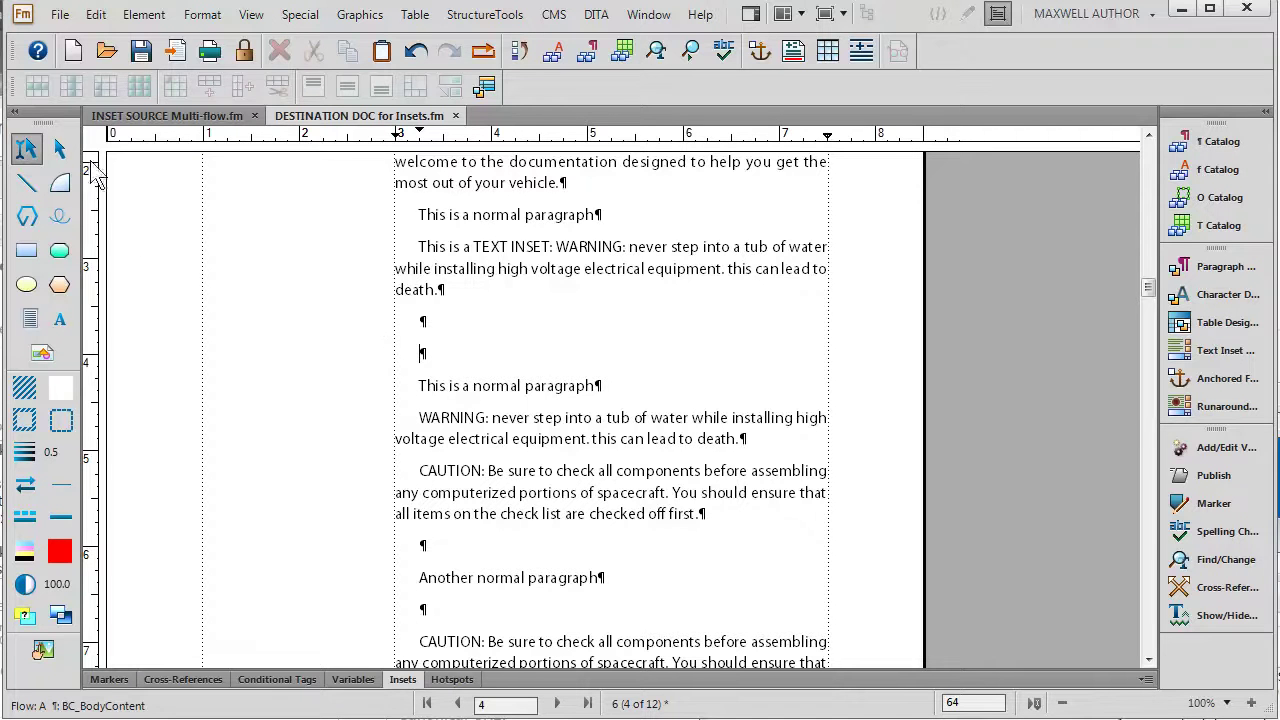
click(62, 18)
mouse_move(171, 278)
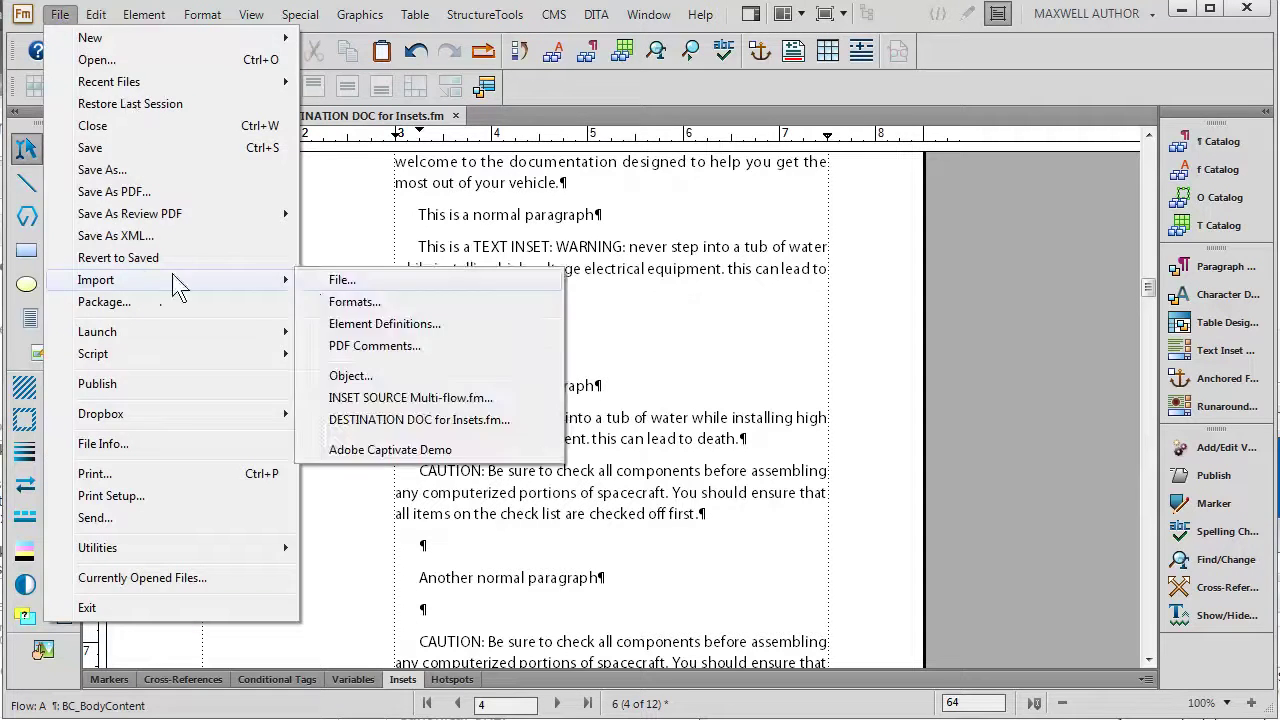
click(340, 284)
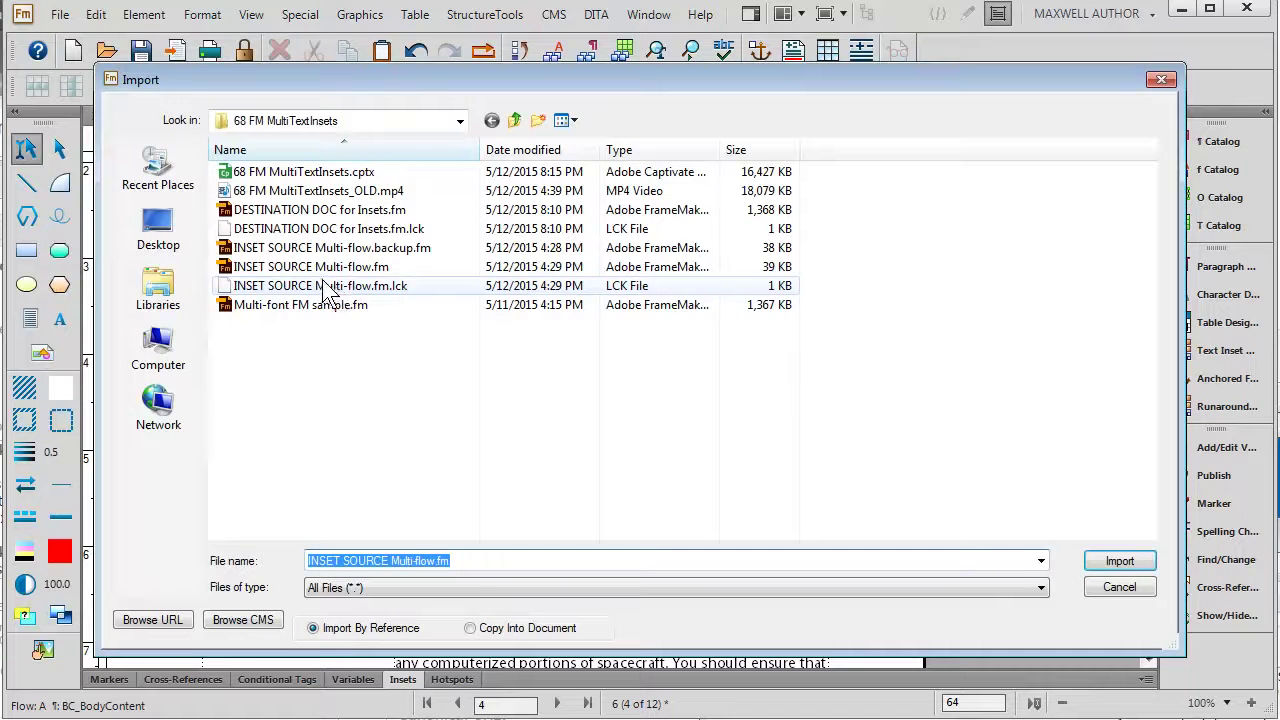
click(322, 268)
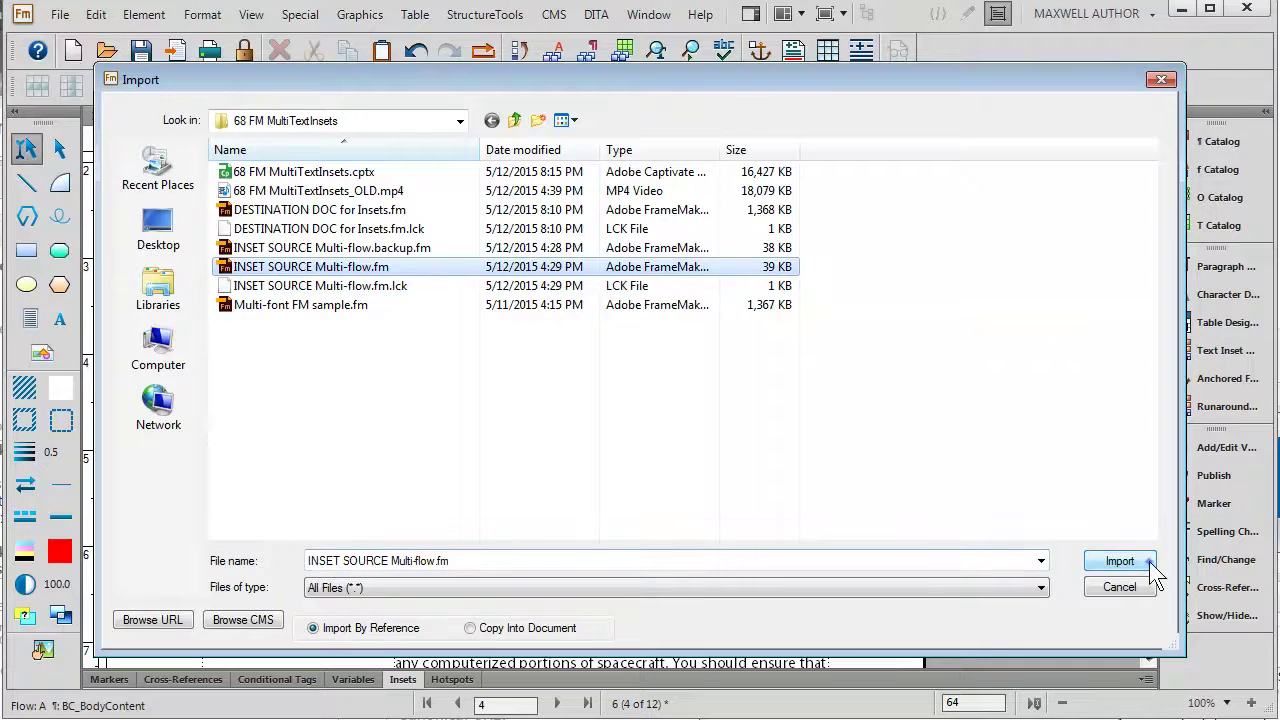
click(1119, 561)
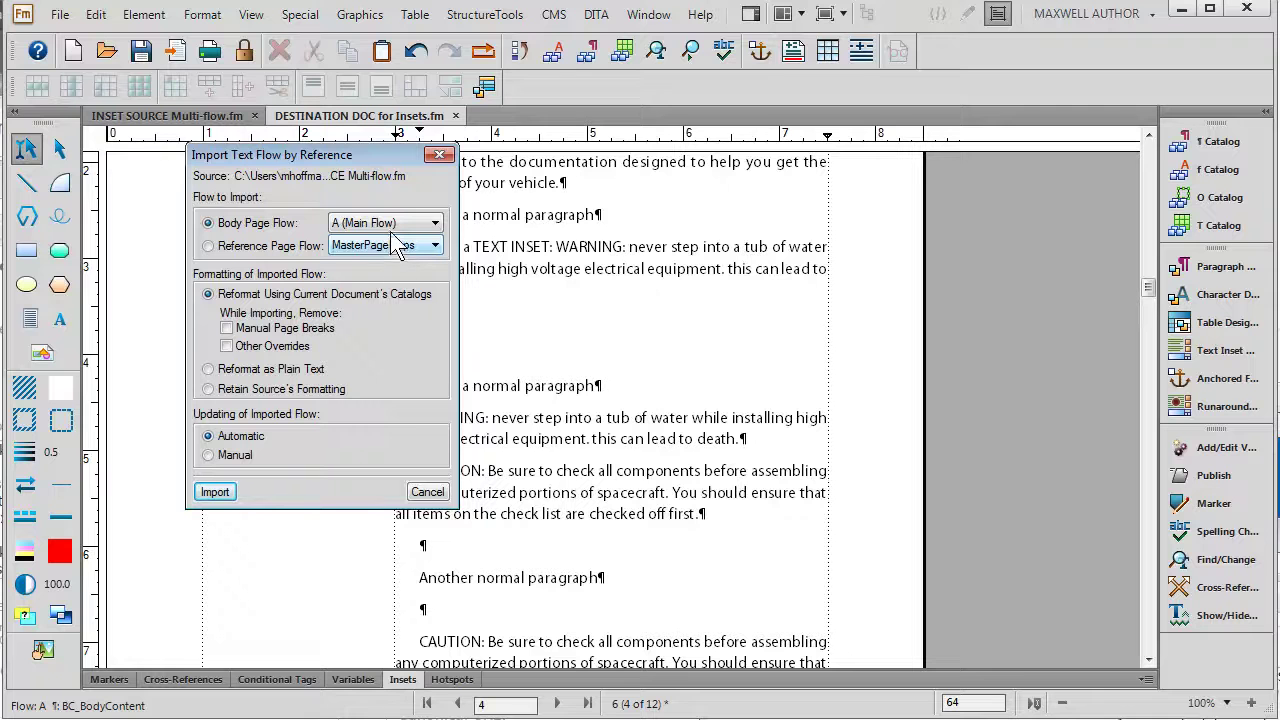
click(393, 228)
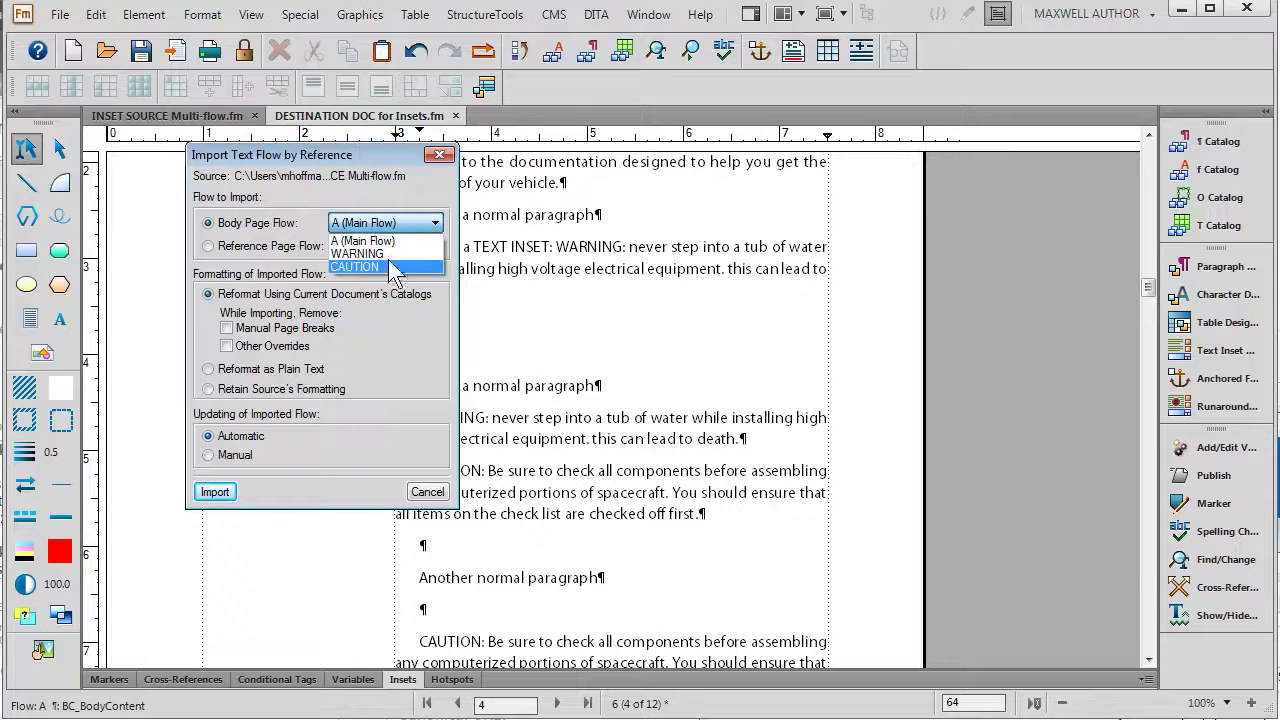
click(388, 263)
click(215, 491)
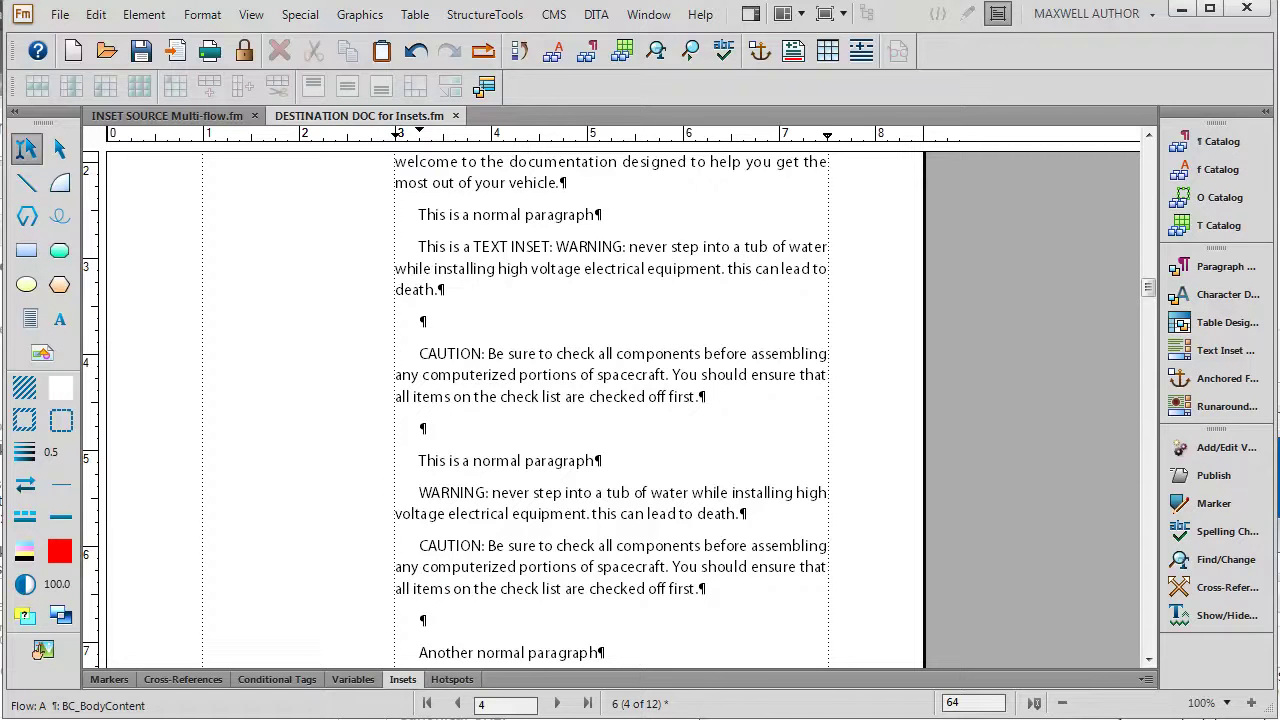
Select the imported WARNING and CAUTION insets in turn to check that each is a separate text inset
click(552, 365)
click(600, 505)
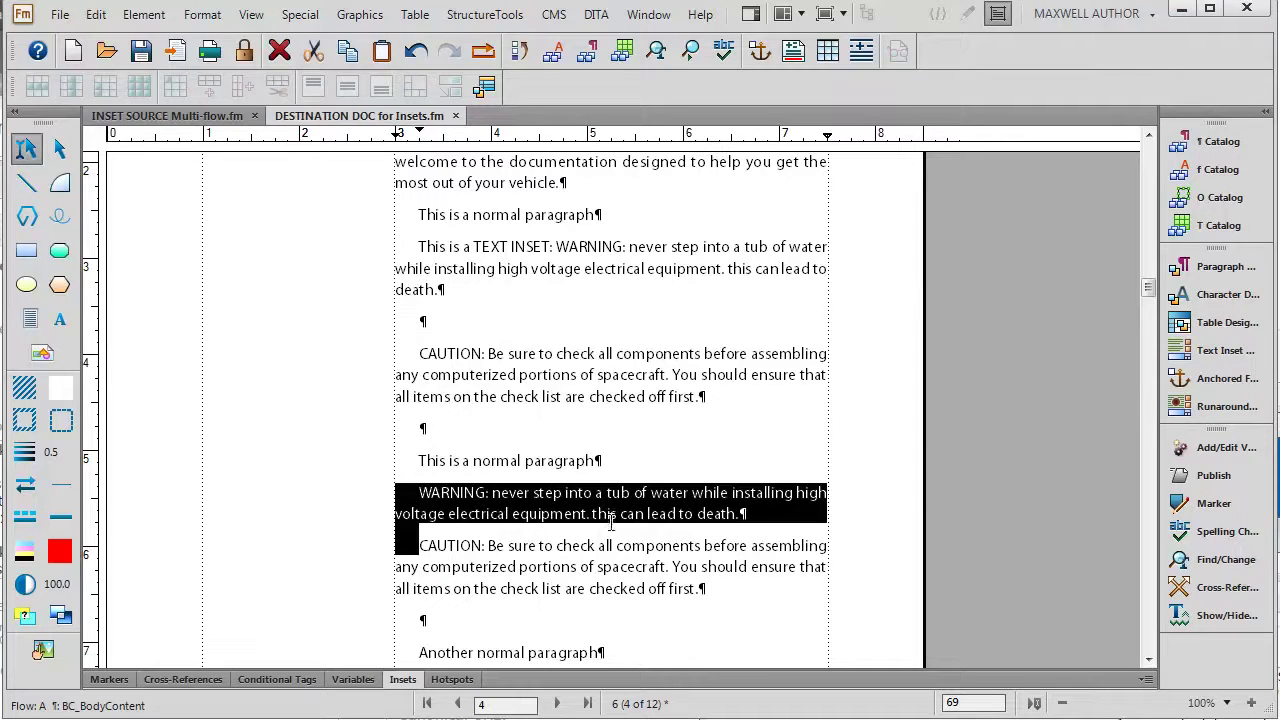
click(613, 547)
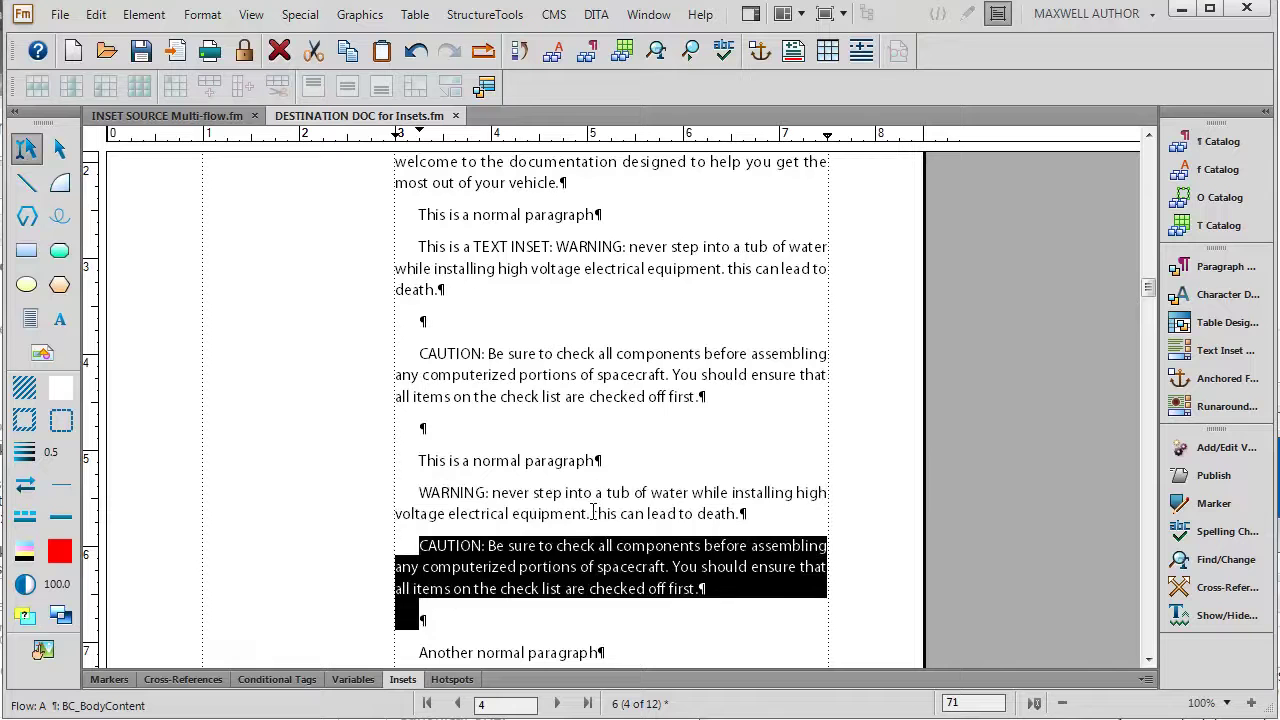
click(588, 397)
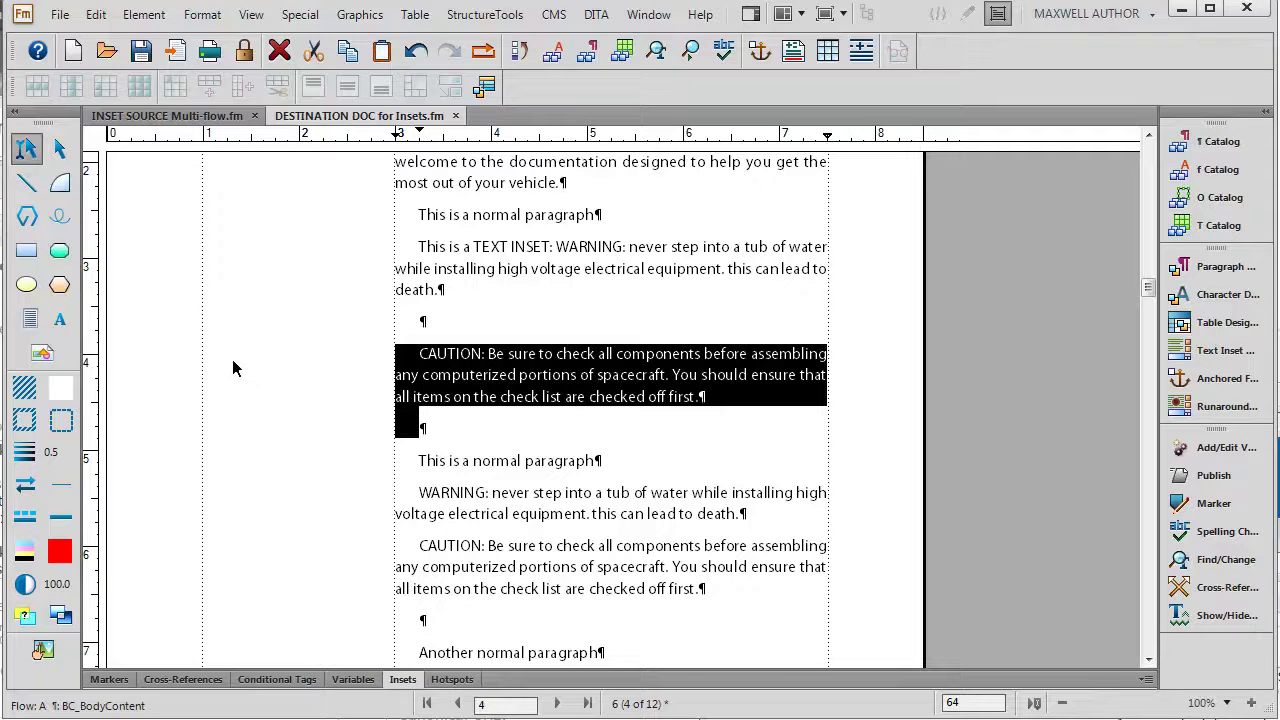
click(166, 315)
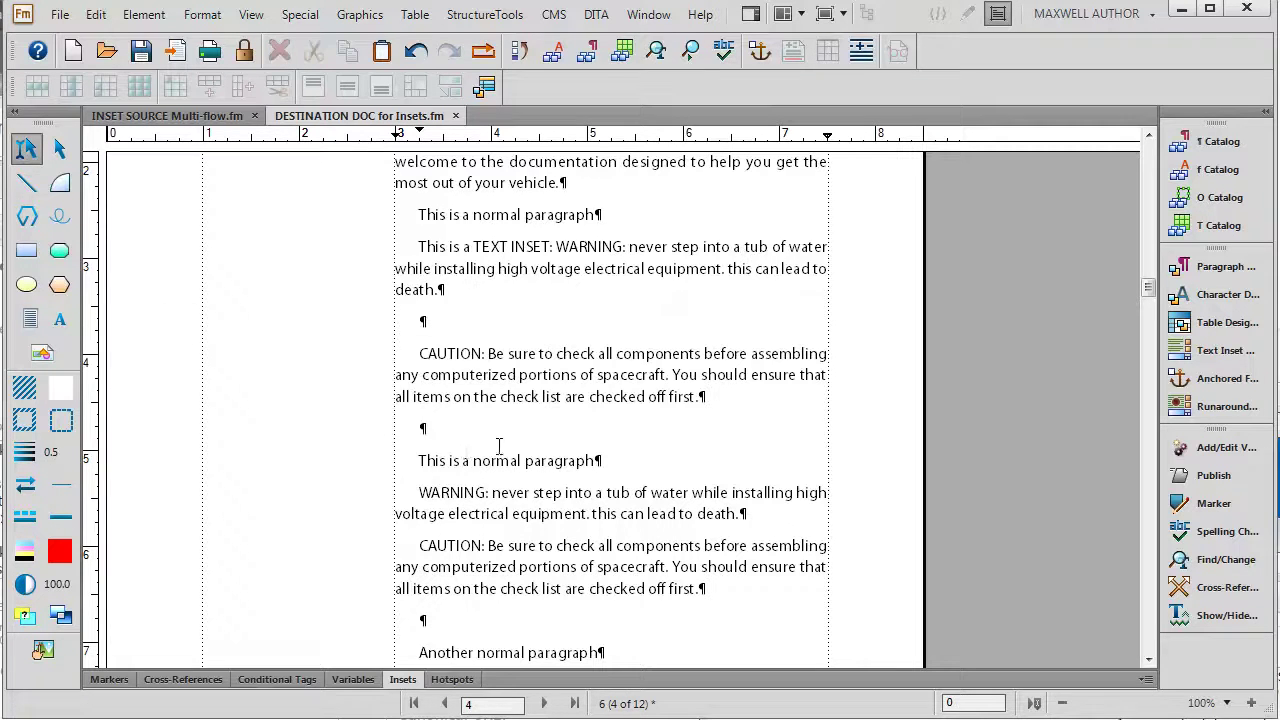
click(574, 350)
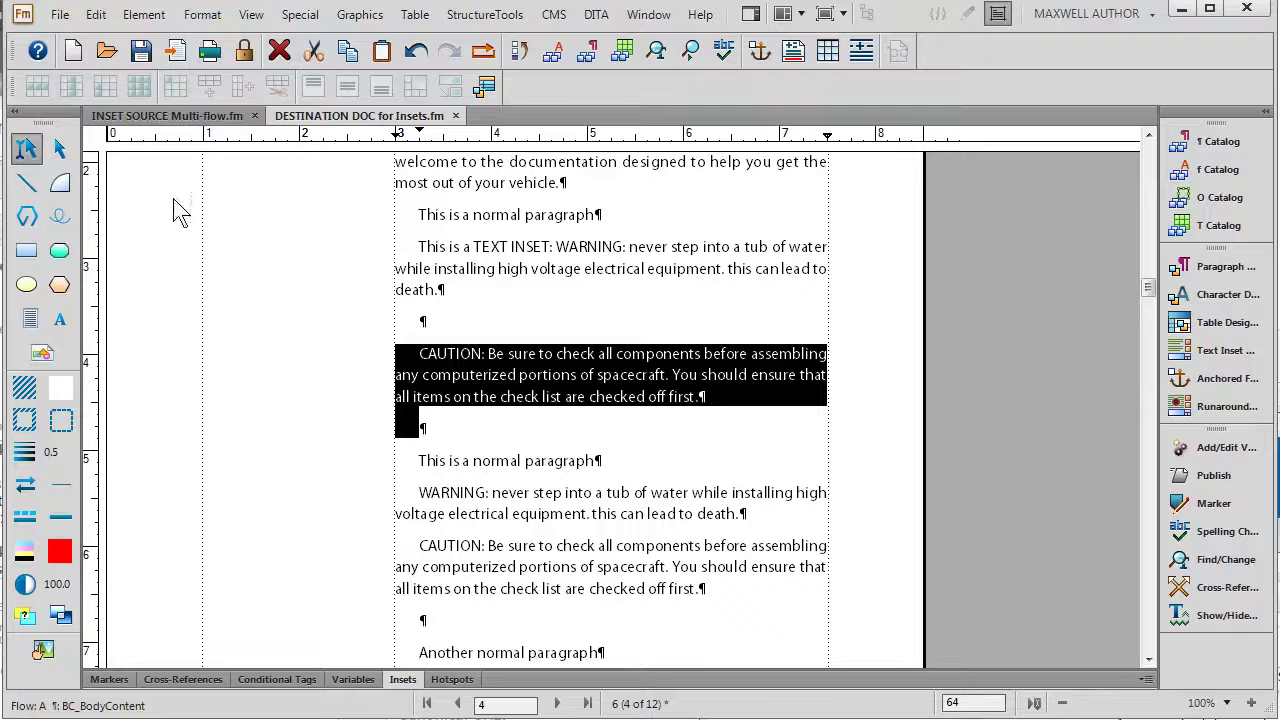
In INSET SOURCE Multi-flow.fm, convert the sentences after "WARNING:" to uppercase, saving both the destination and source documents
click(140, 58)
click(166, 116)
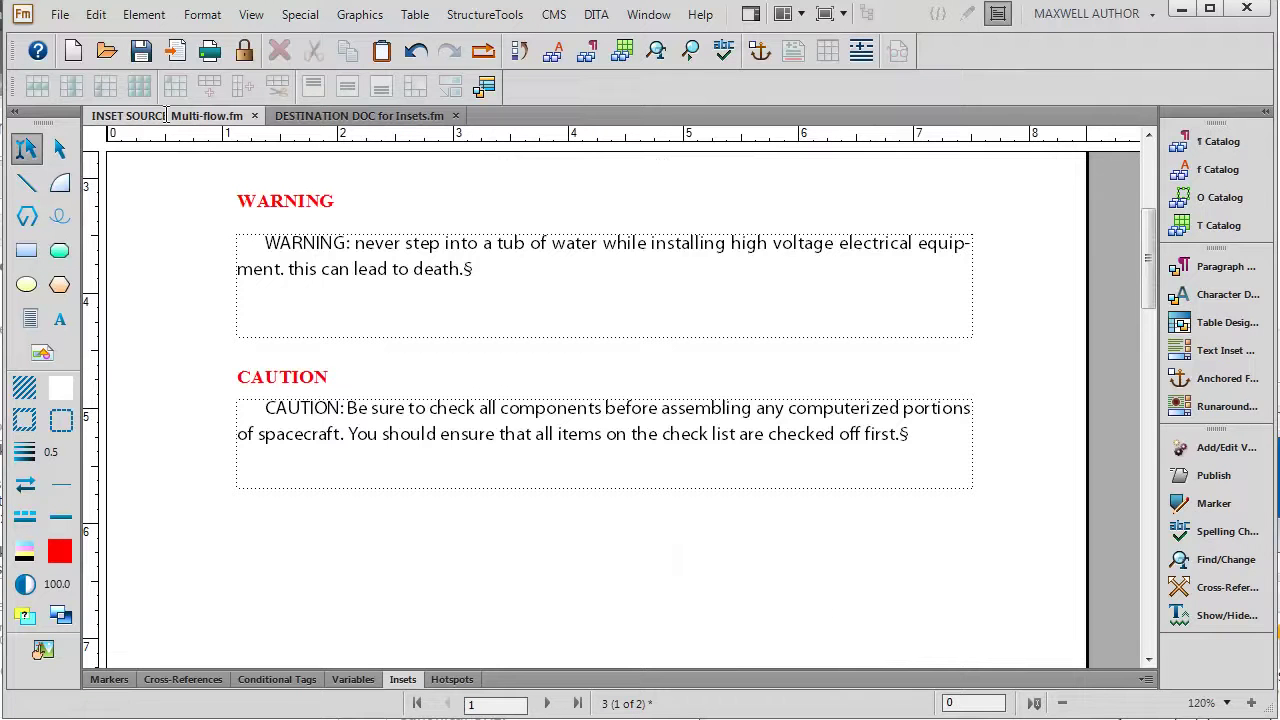
double_click(370, 268)
key(ctrl+z)
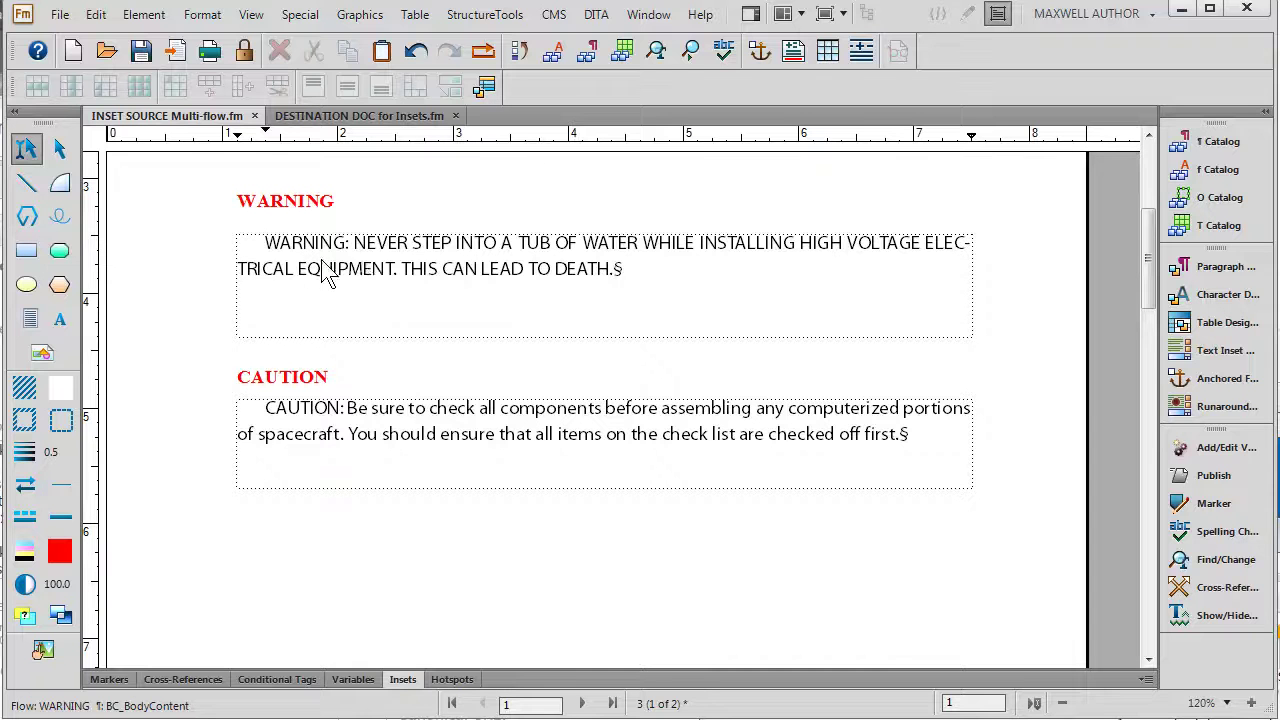
click(139, 52)
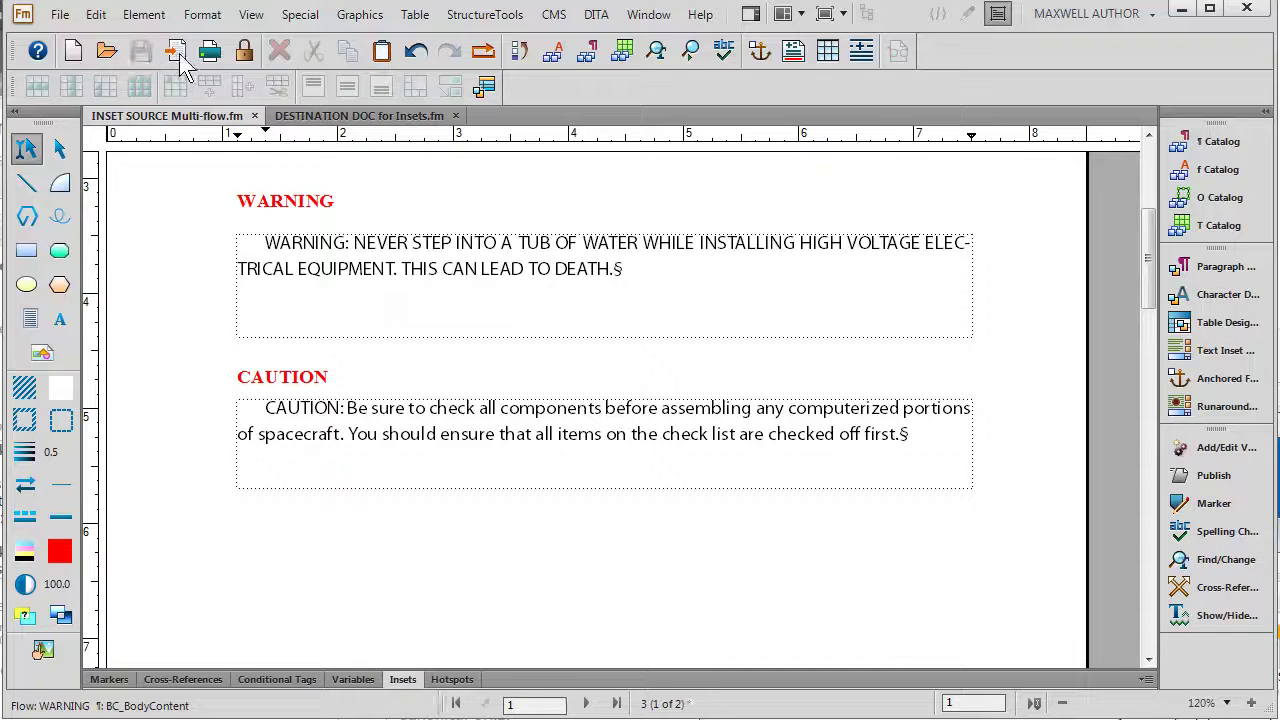
In DESTINATION DOC for Insets.fm, update the references for text insets marked for manual and automatic update
click(345, 115)
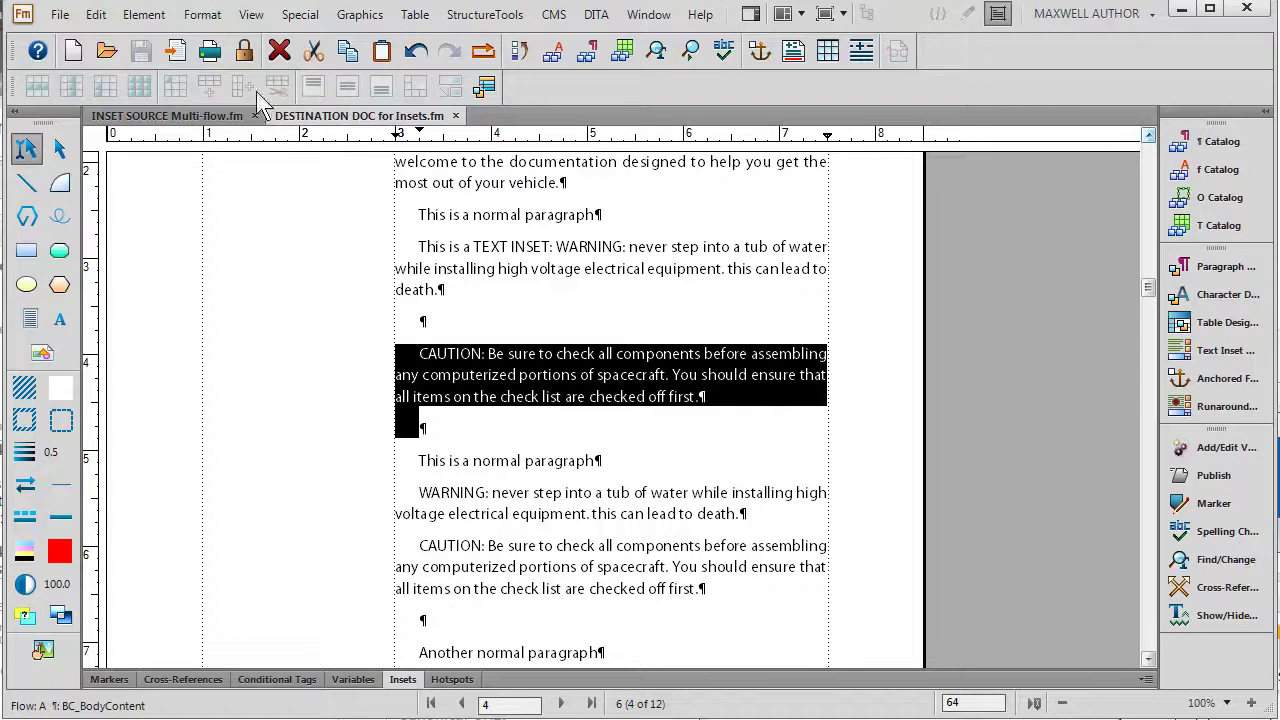
click(96, 15)
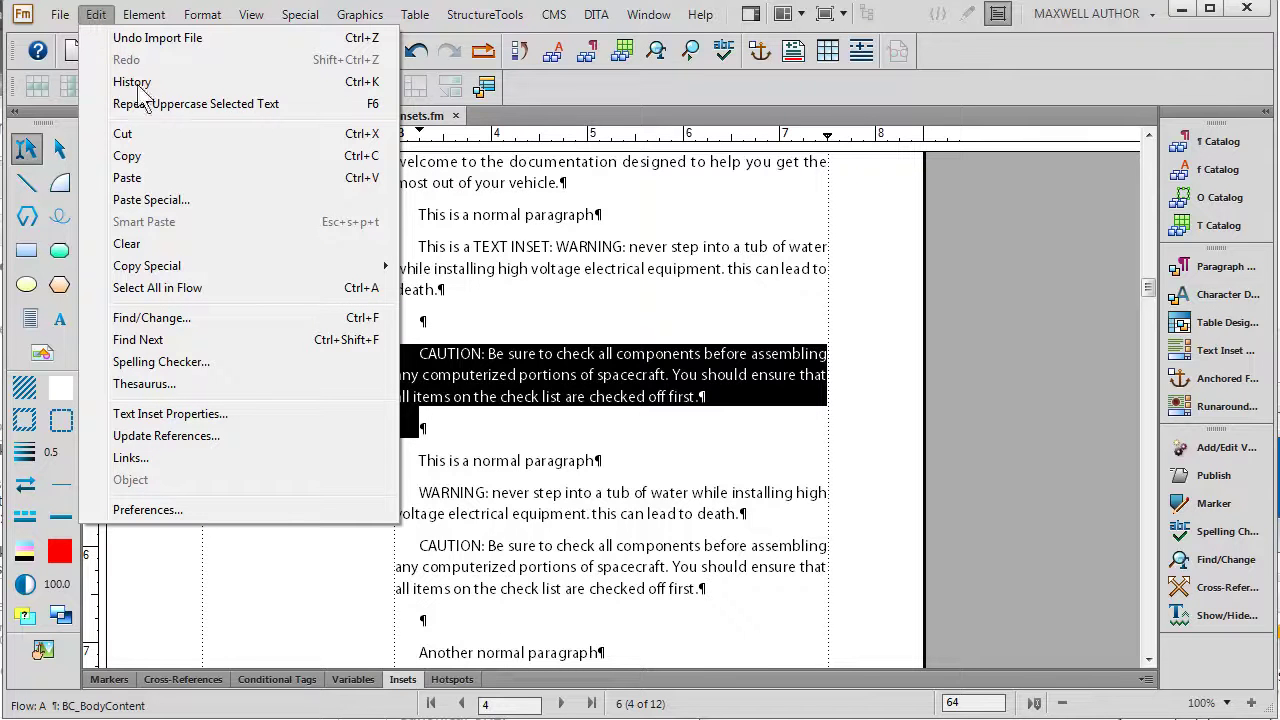
click(167, 439)
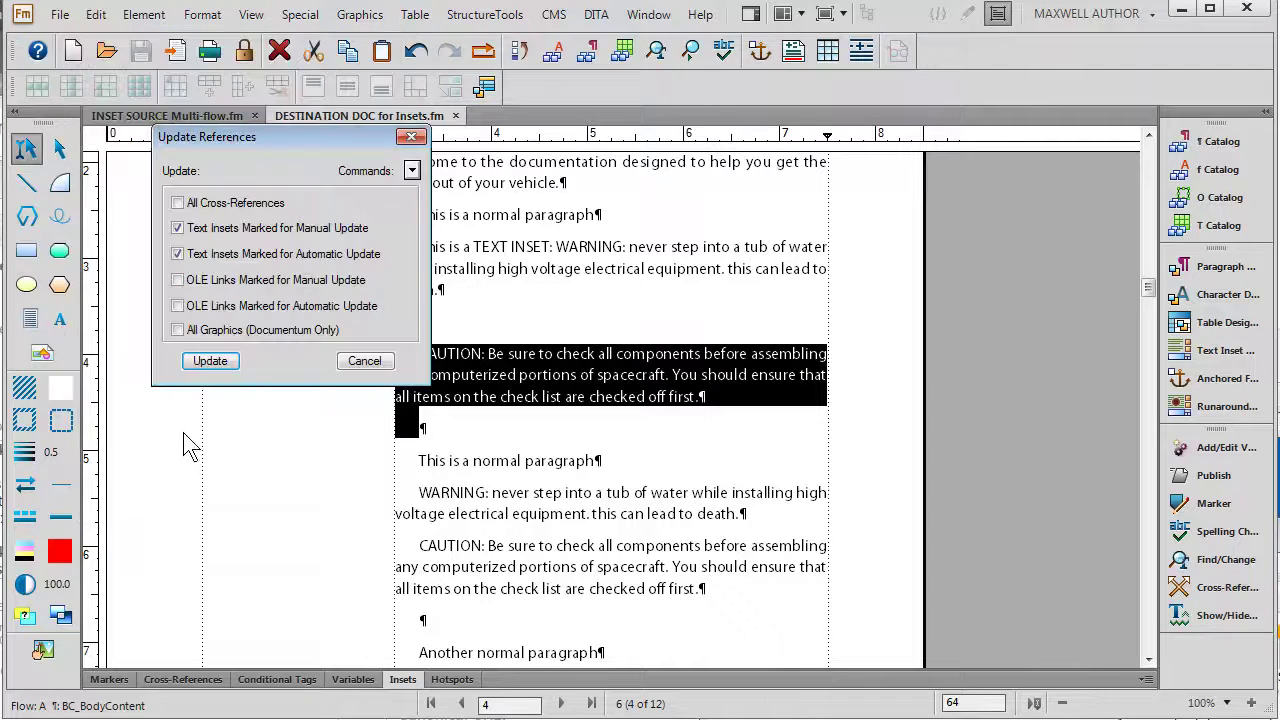
click(206, 362)
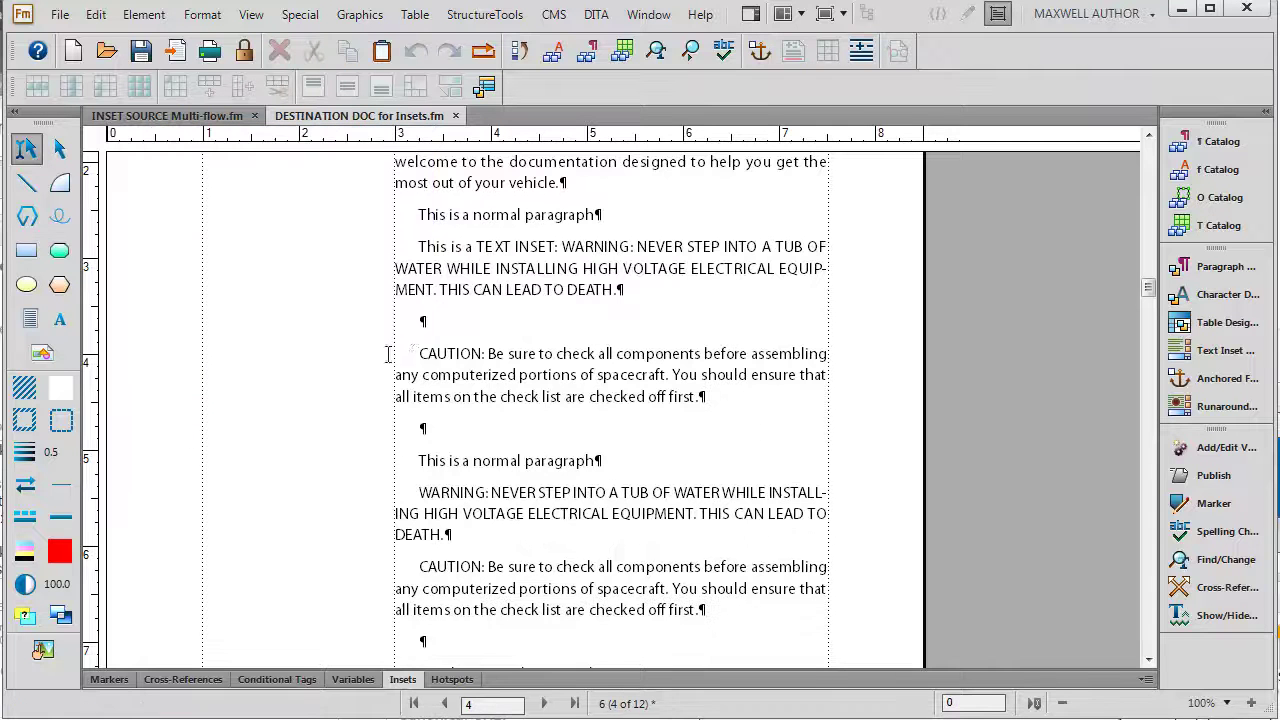
Select both WARNING insets to examine their updated text and compare them with the WARNING flow in INSET SOURCE Multi-flow.fm
click(590, 292)
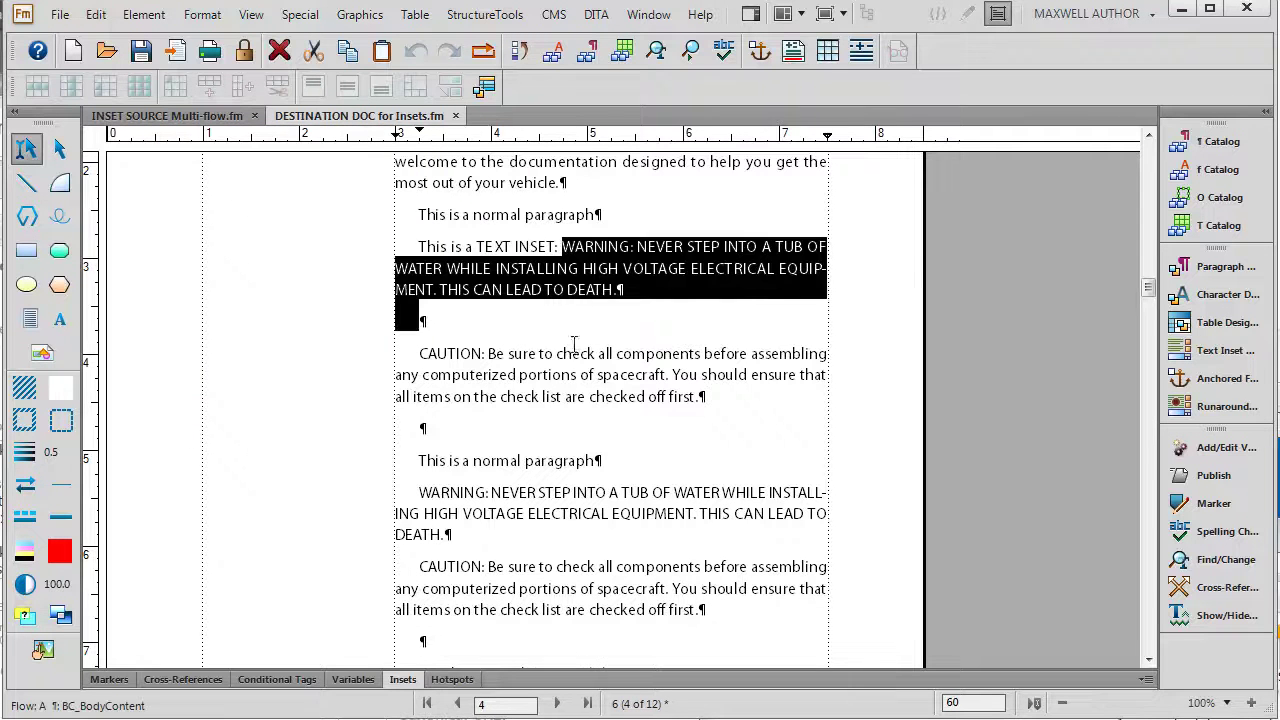
click(565, 507)
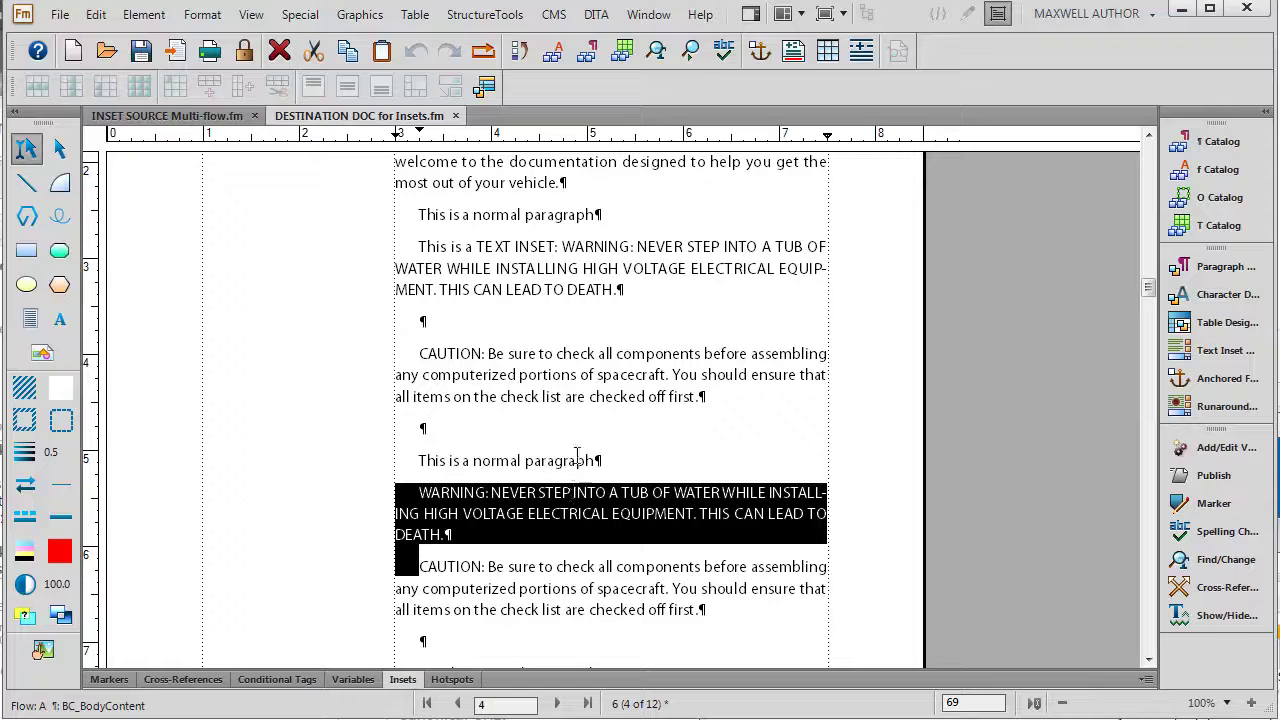
click(590, 287)
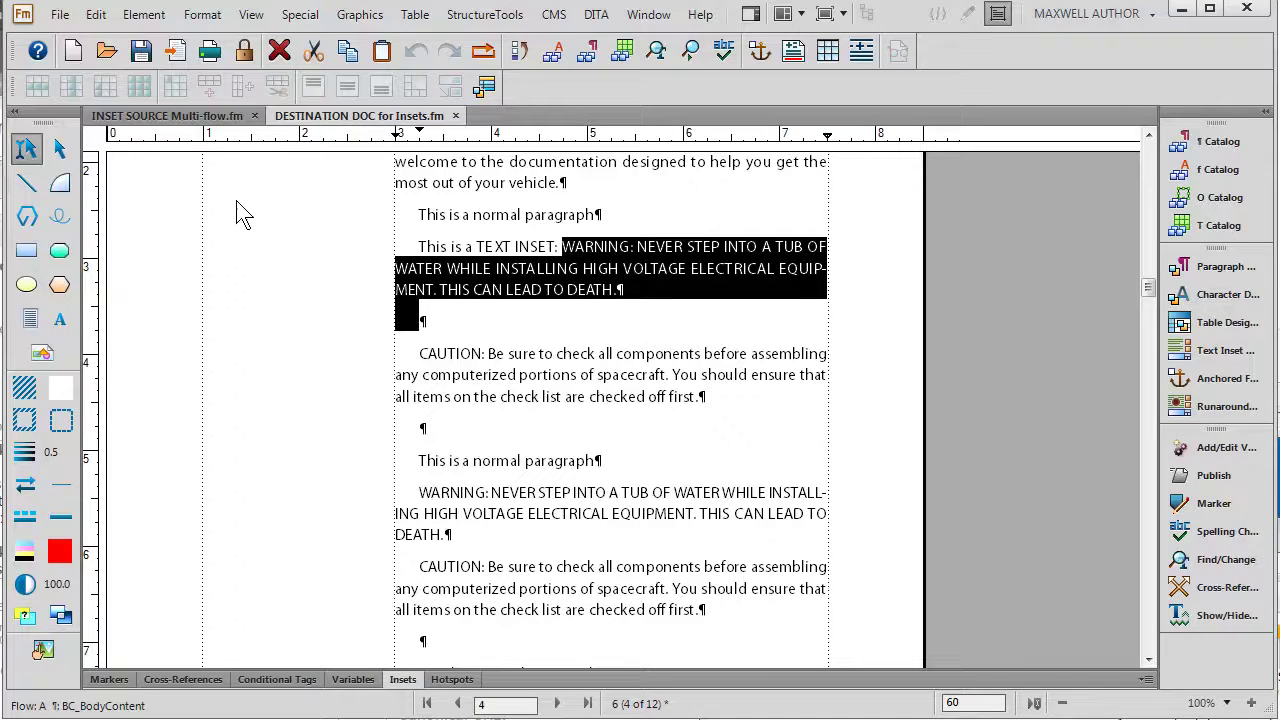
click(203, 118)
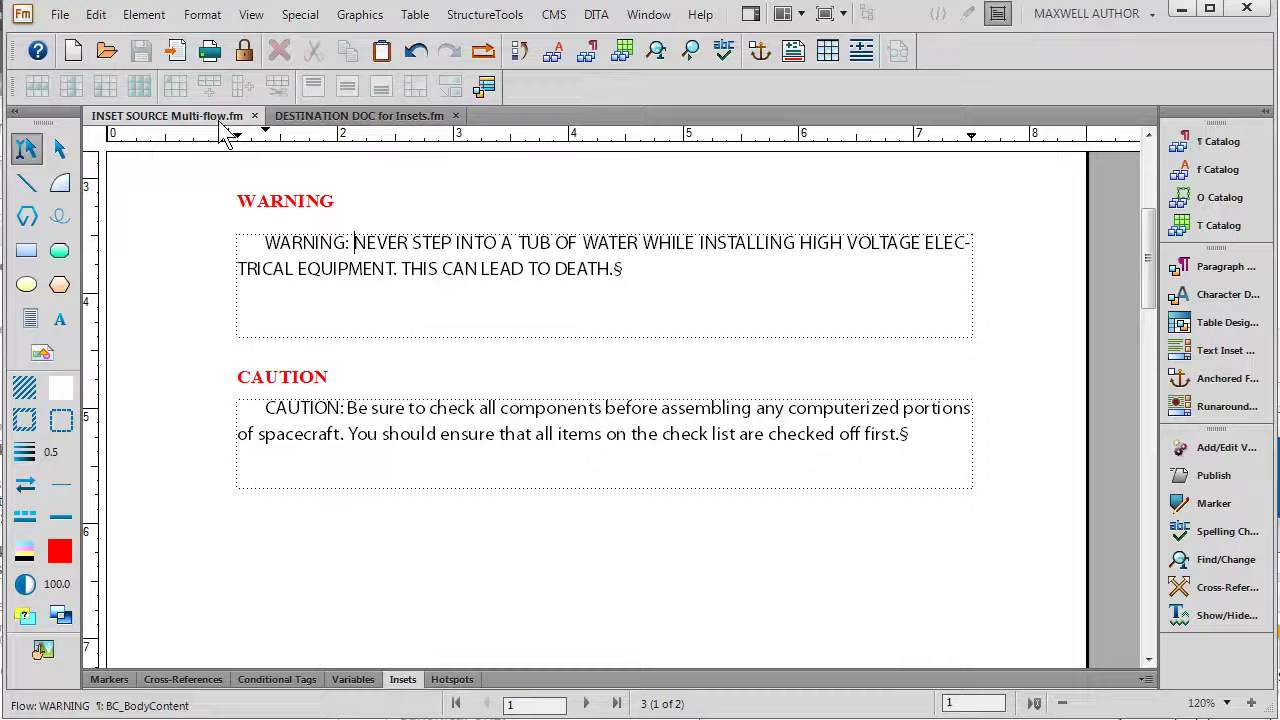
click(349, 117)
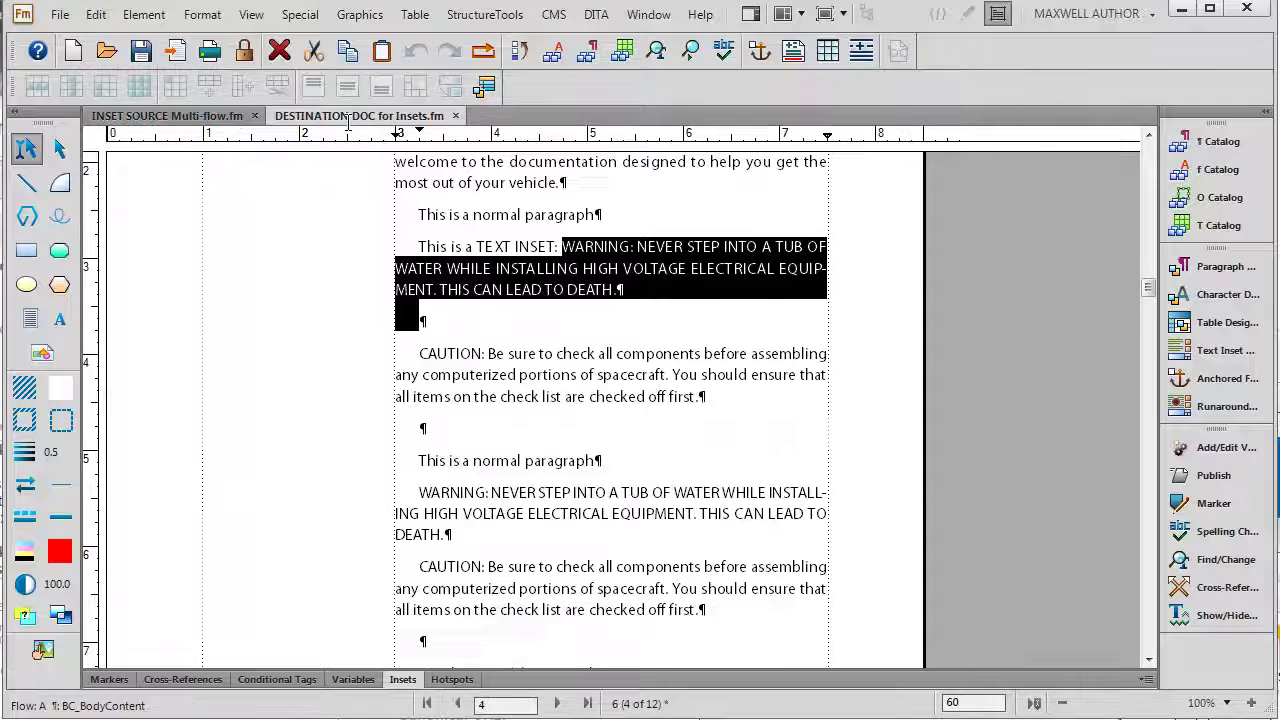